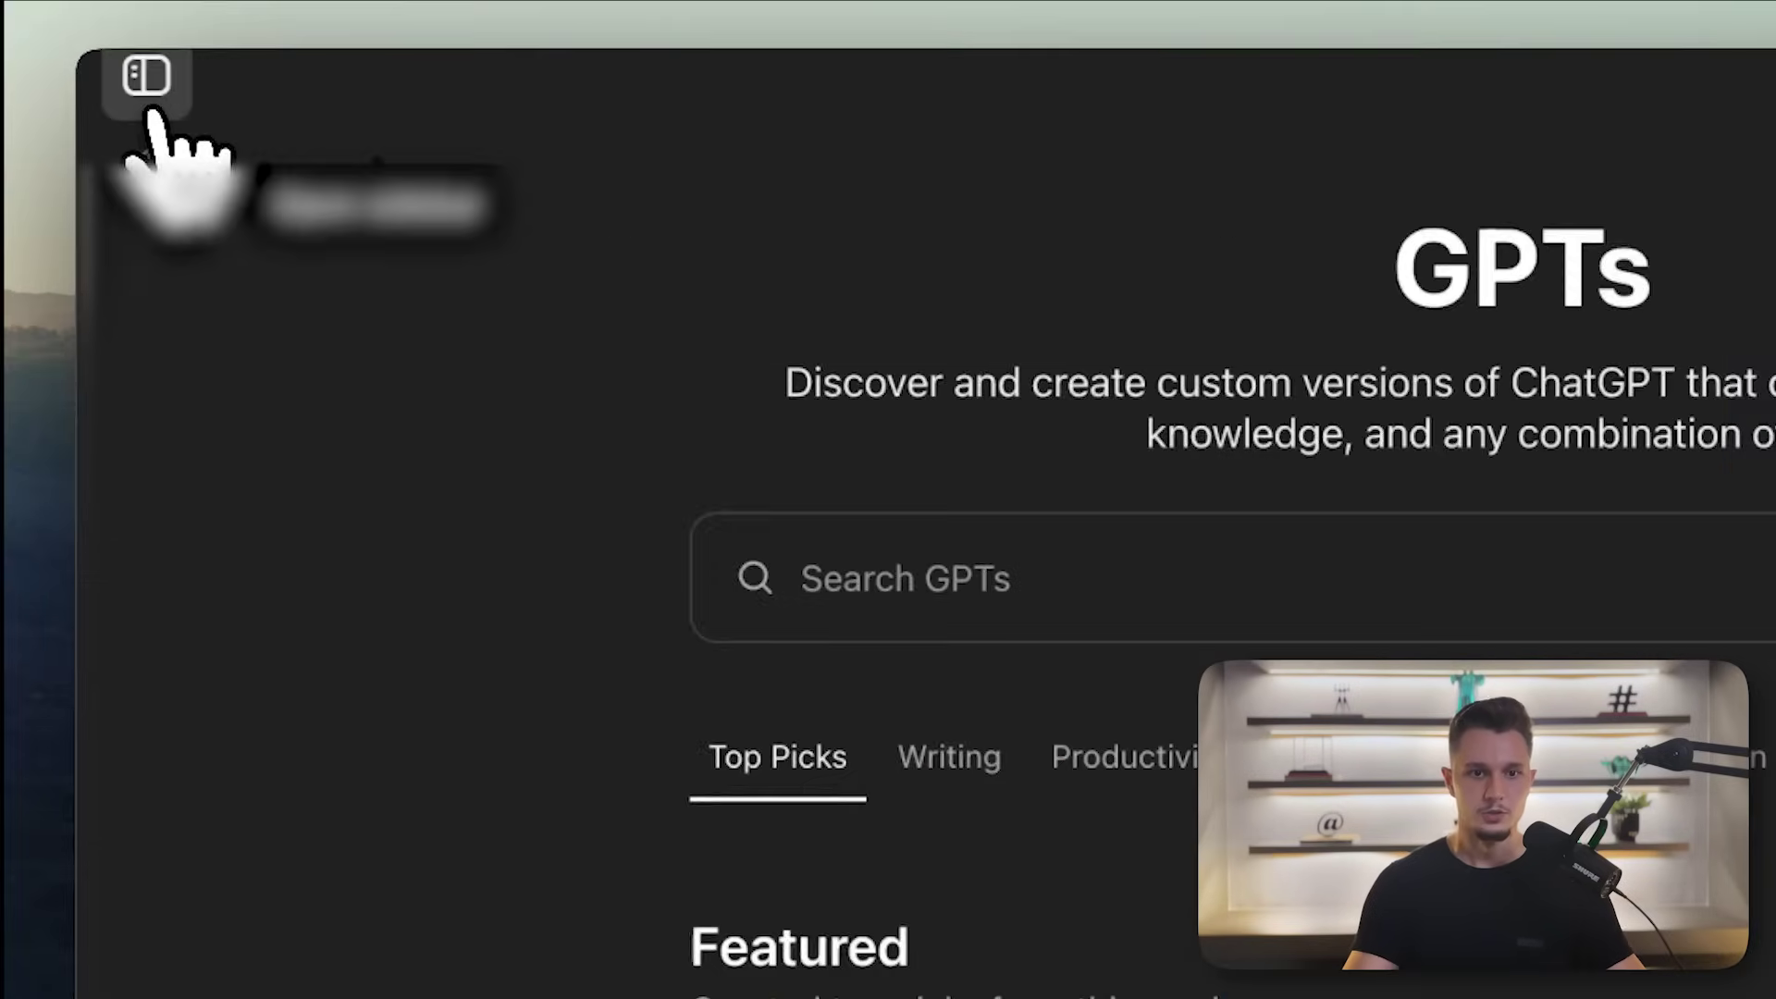
Step: Search Explore GPTs for 'n8' and open the N8N Assistant (By Nskha) details card
left_click(83, 44)
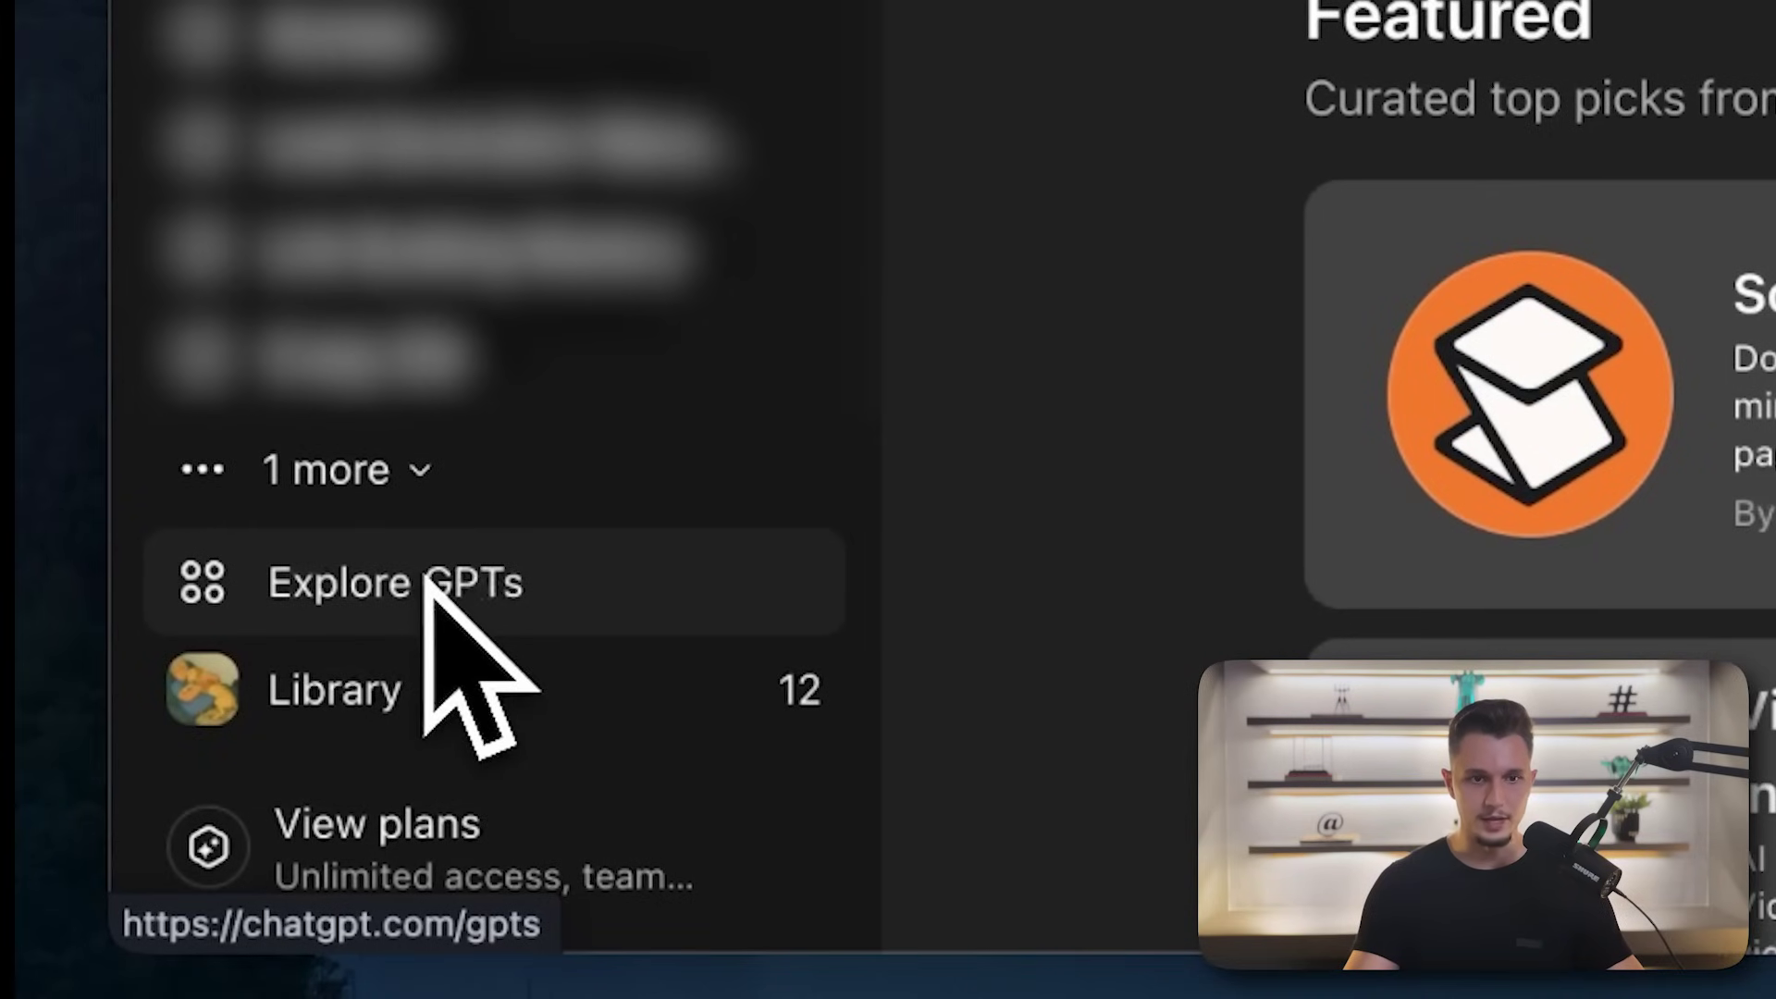
left_click(428, 581)
left_click(666, 352)
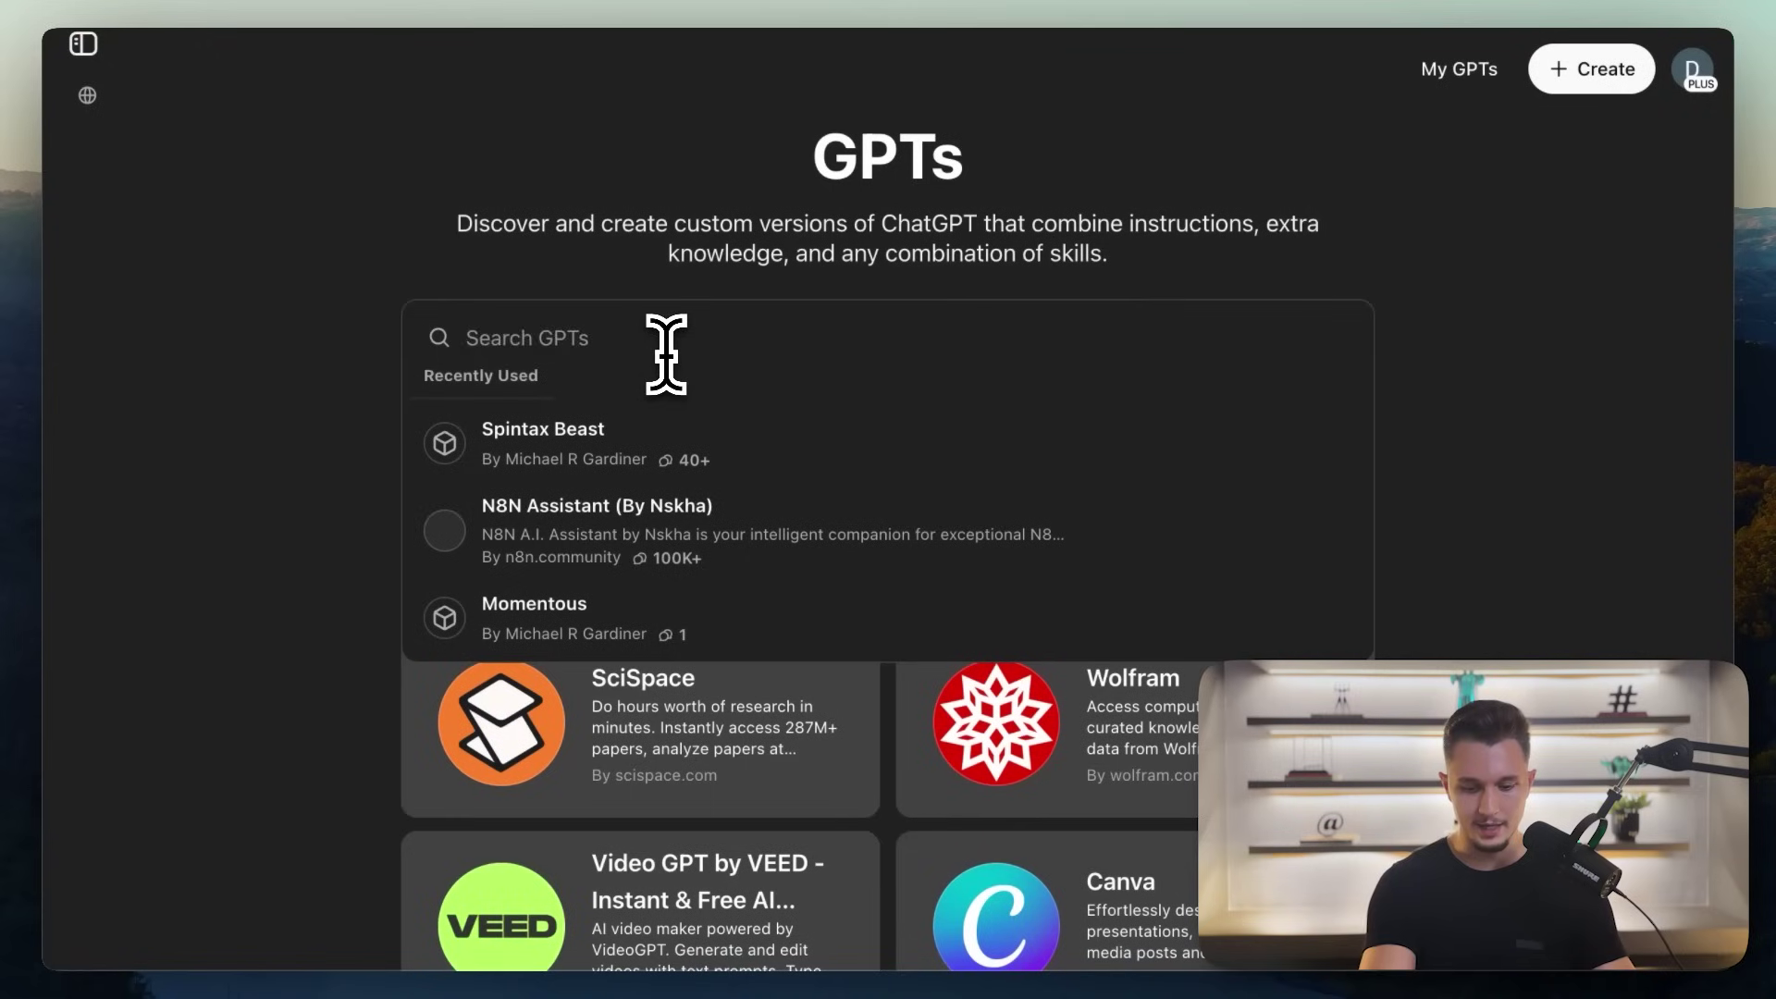
type("n8n")
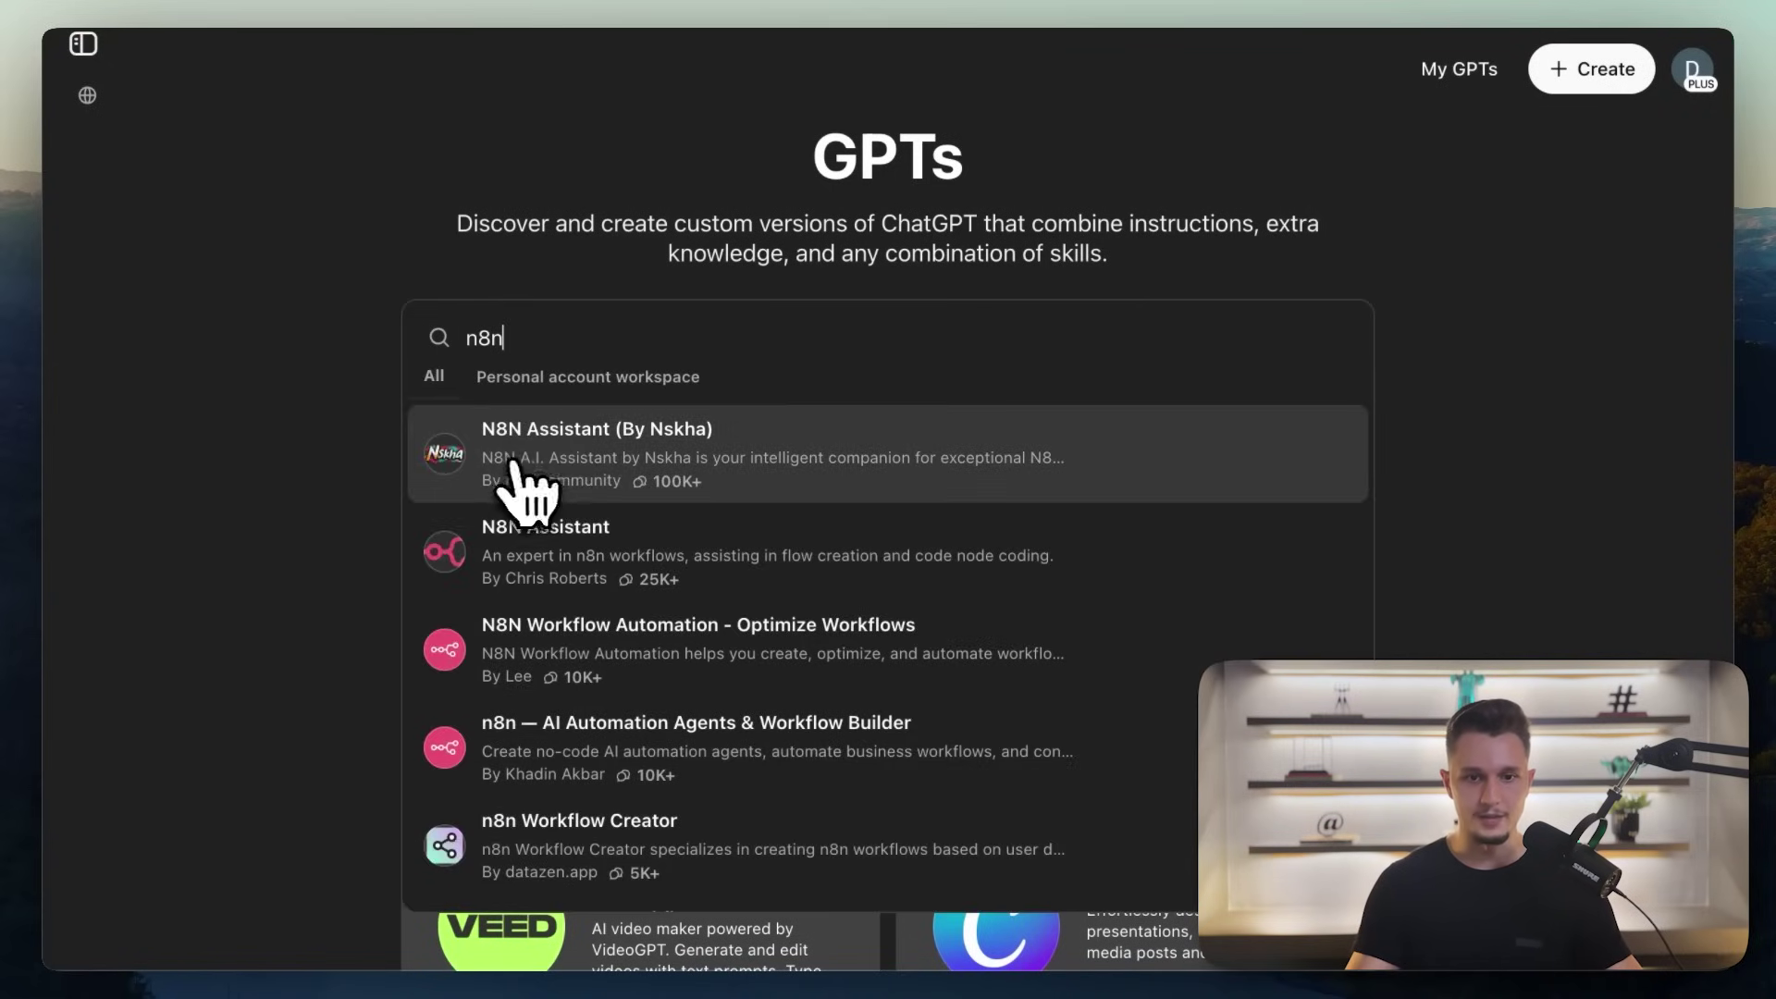
left_click(664, 470)
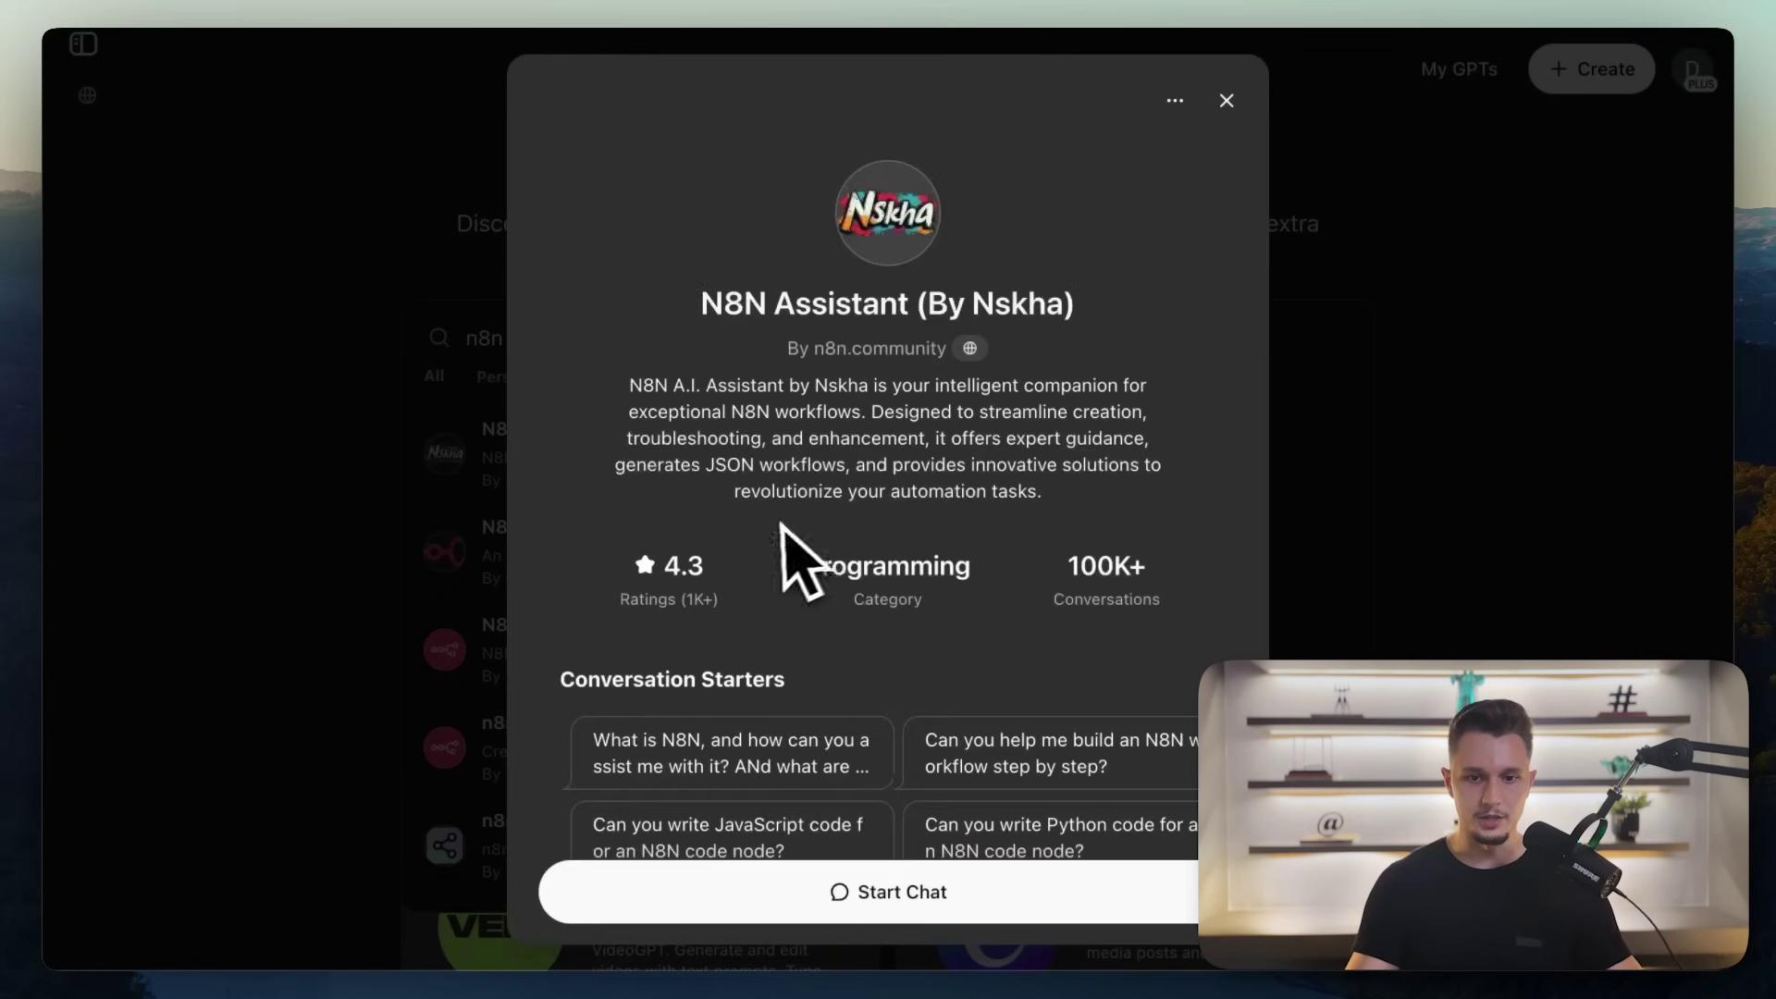
Step: Start a new chat with the N8N Assistant GPT from its details card
scroll(795, 592, "down", 2)
left_click(689, 911)
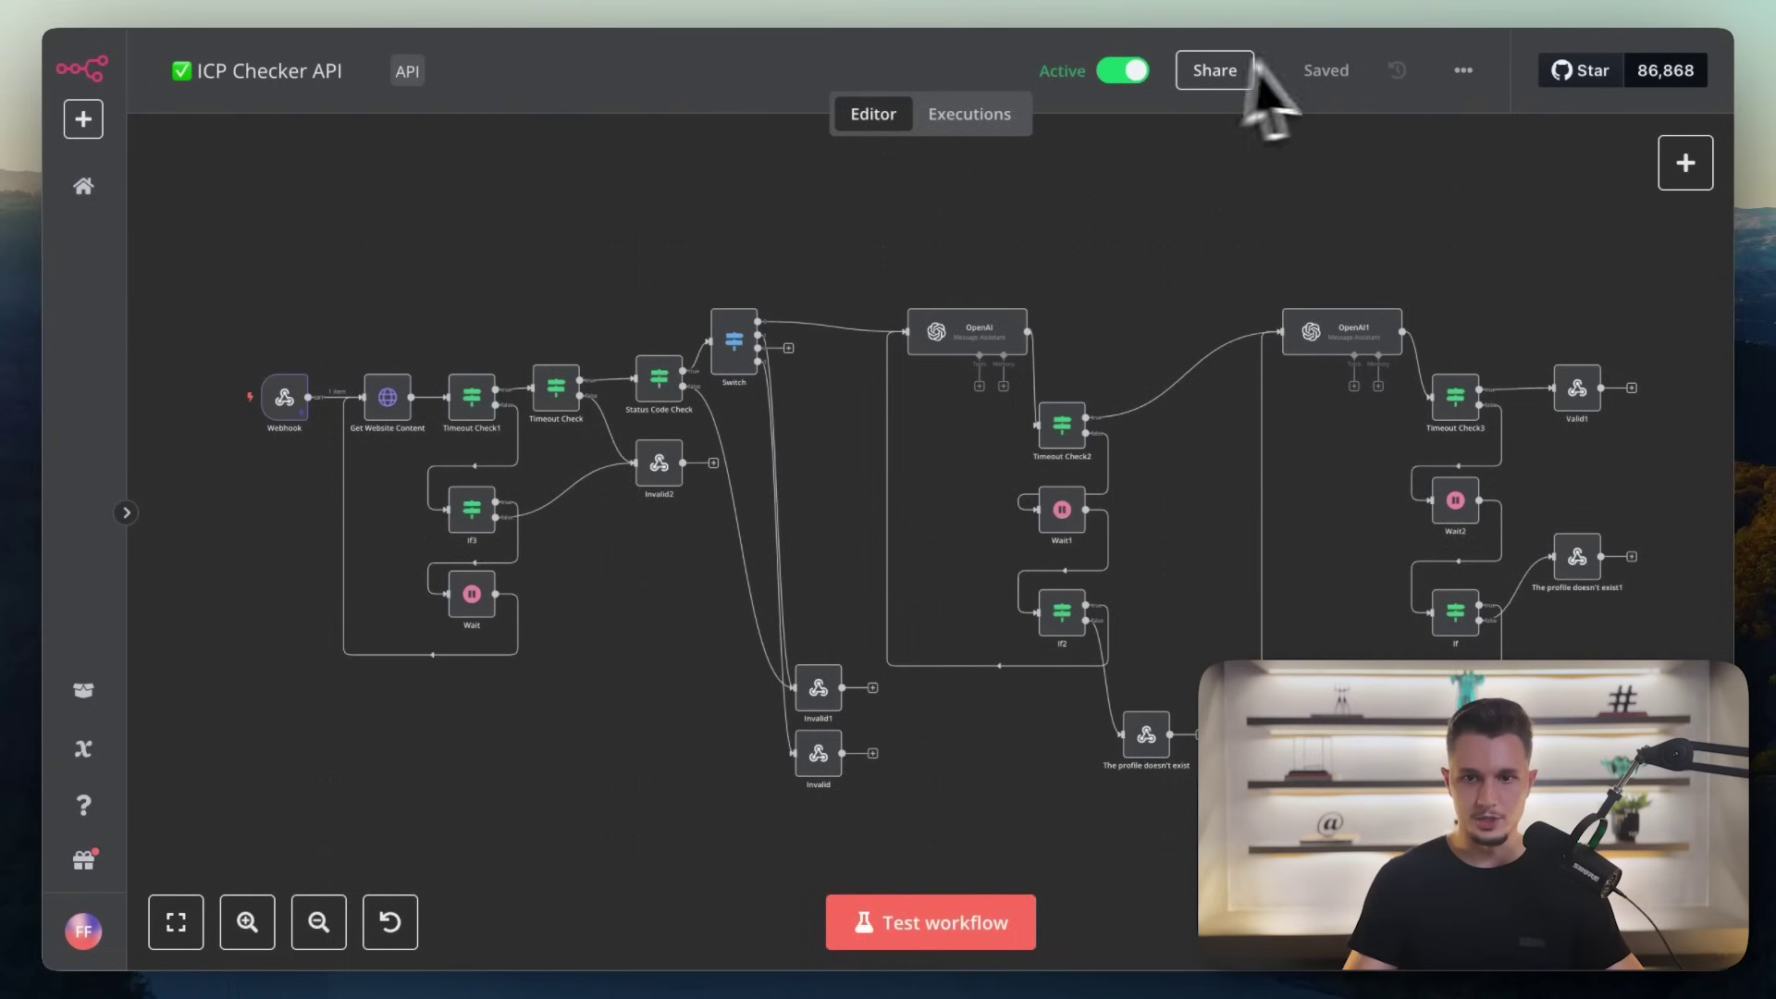
Step: Open the ICP Checker API workflow's options menu showing the Download option
left_click(1462, 74)
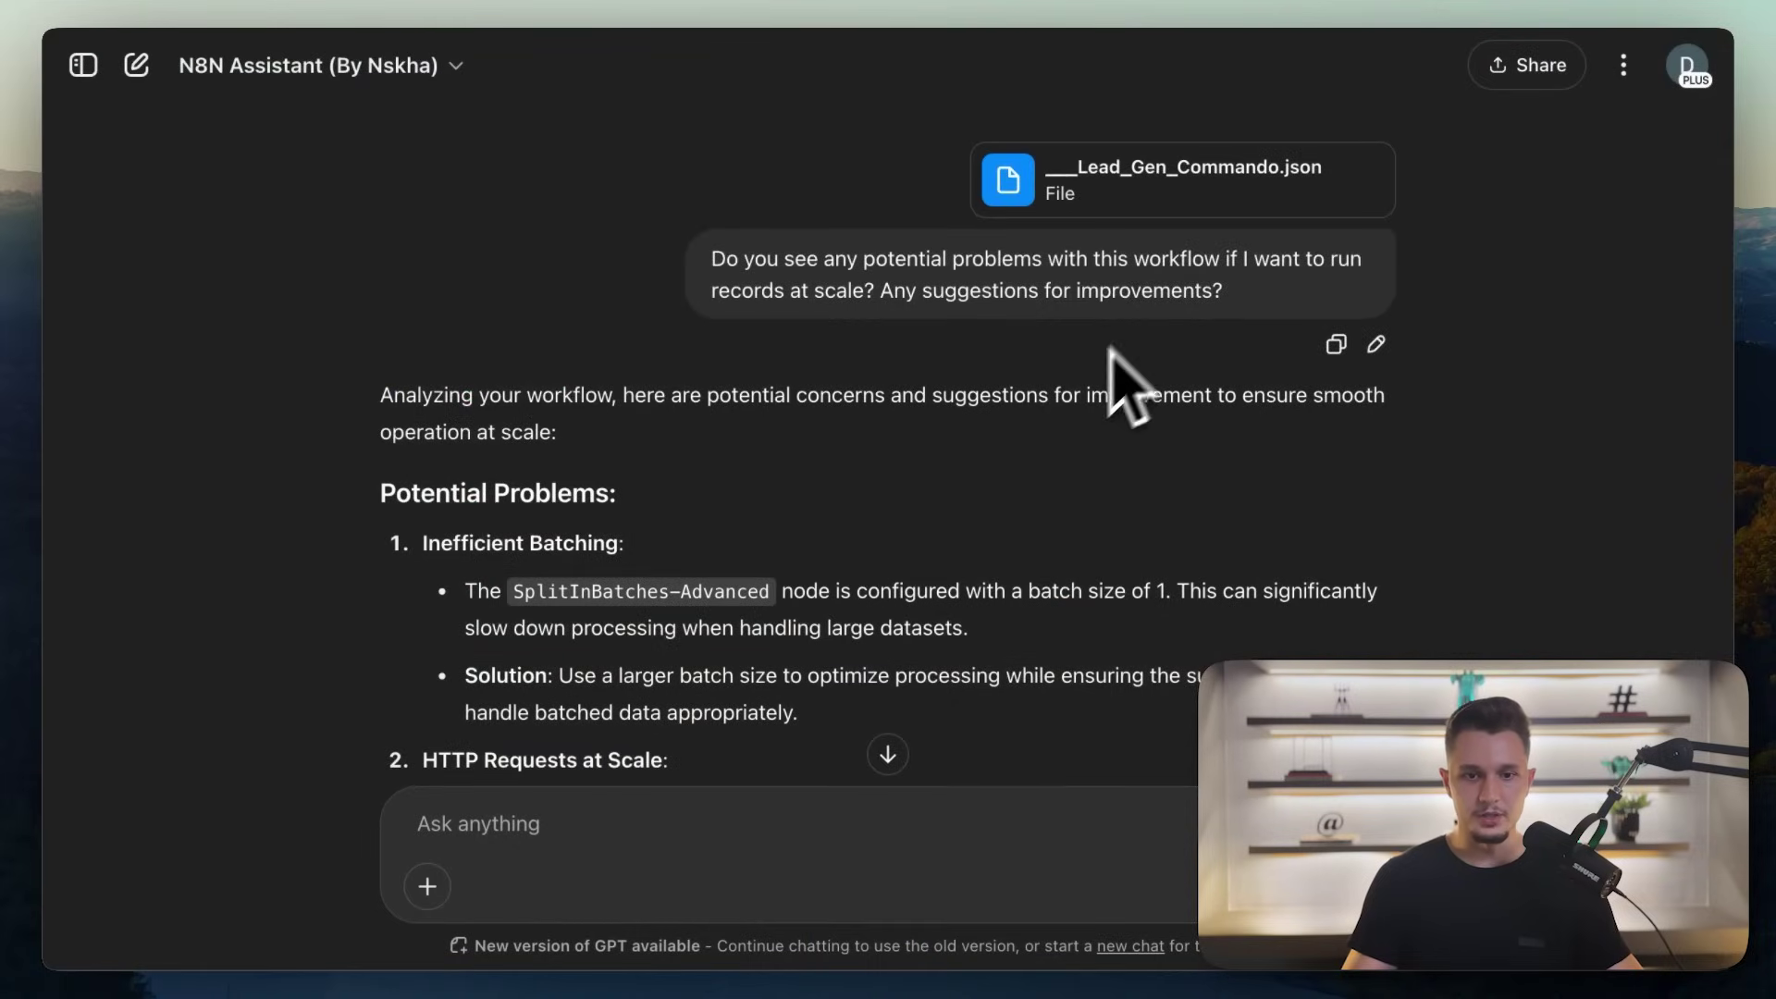
scroll(1119, 398, "down", 3)
left_click_drag(377, 296, 839, 535)
scroll(839, 535, "down", 3)
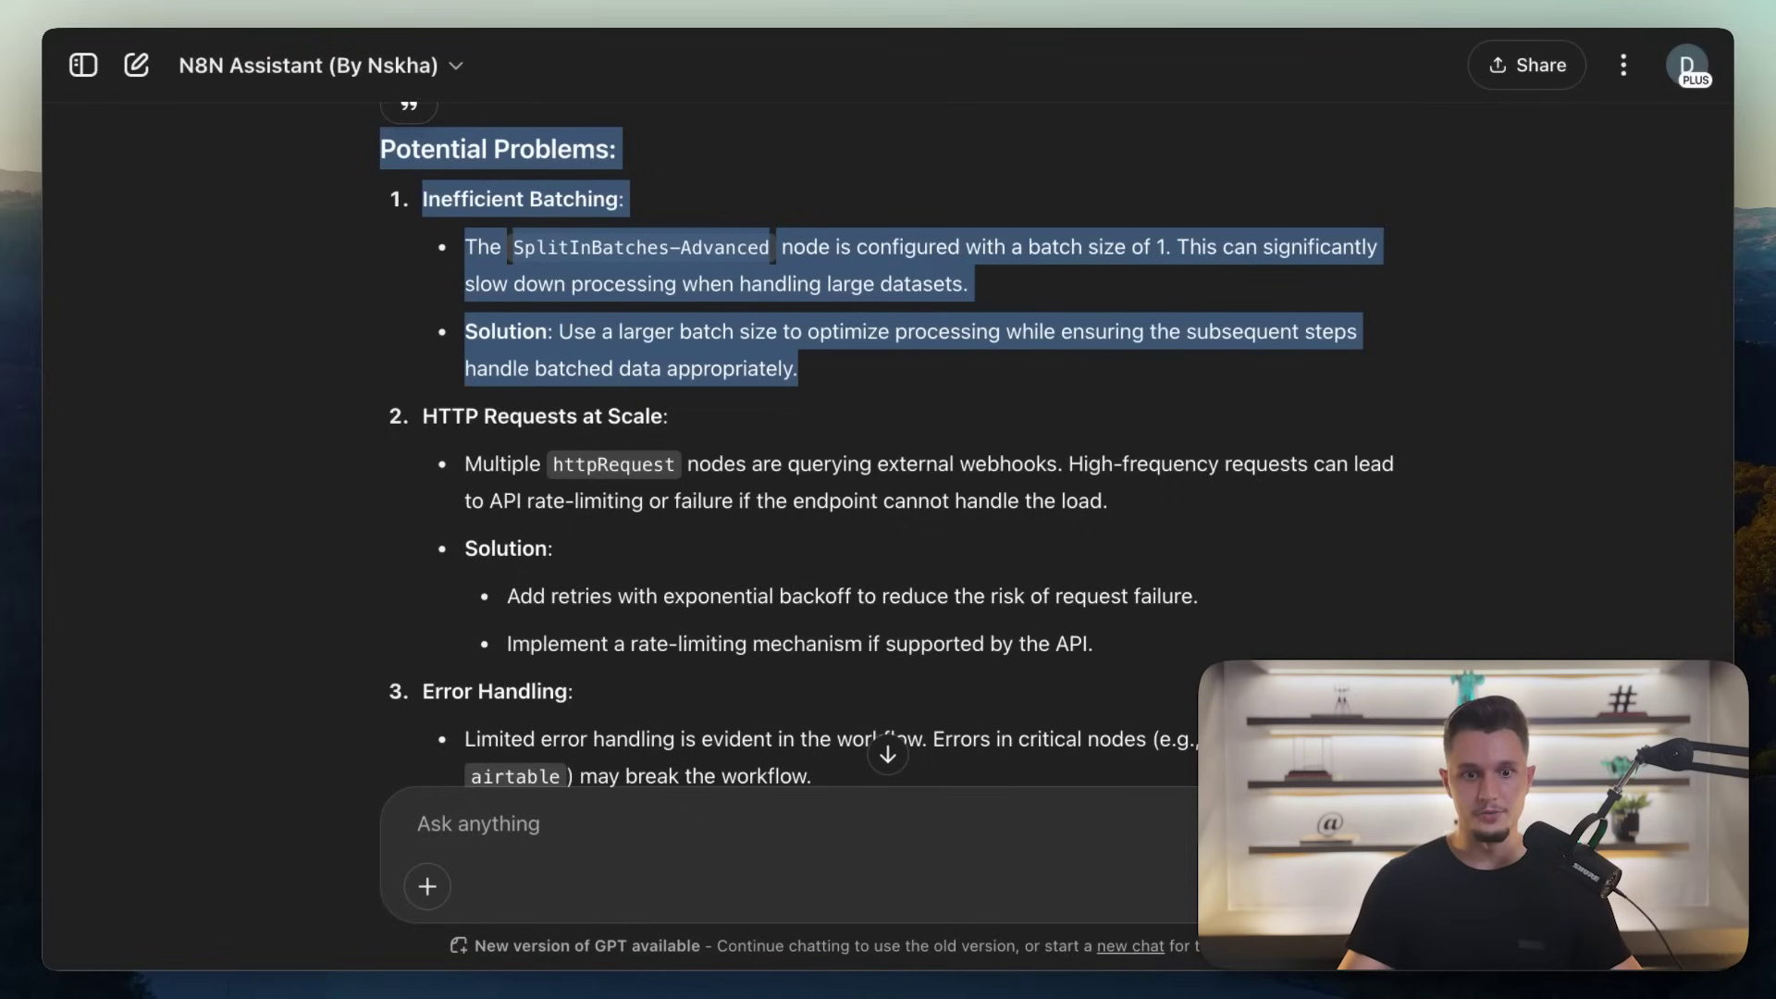
triple_click(498, 407)
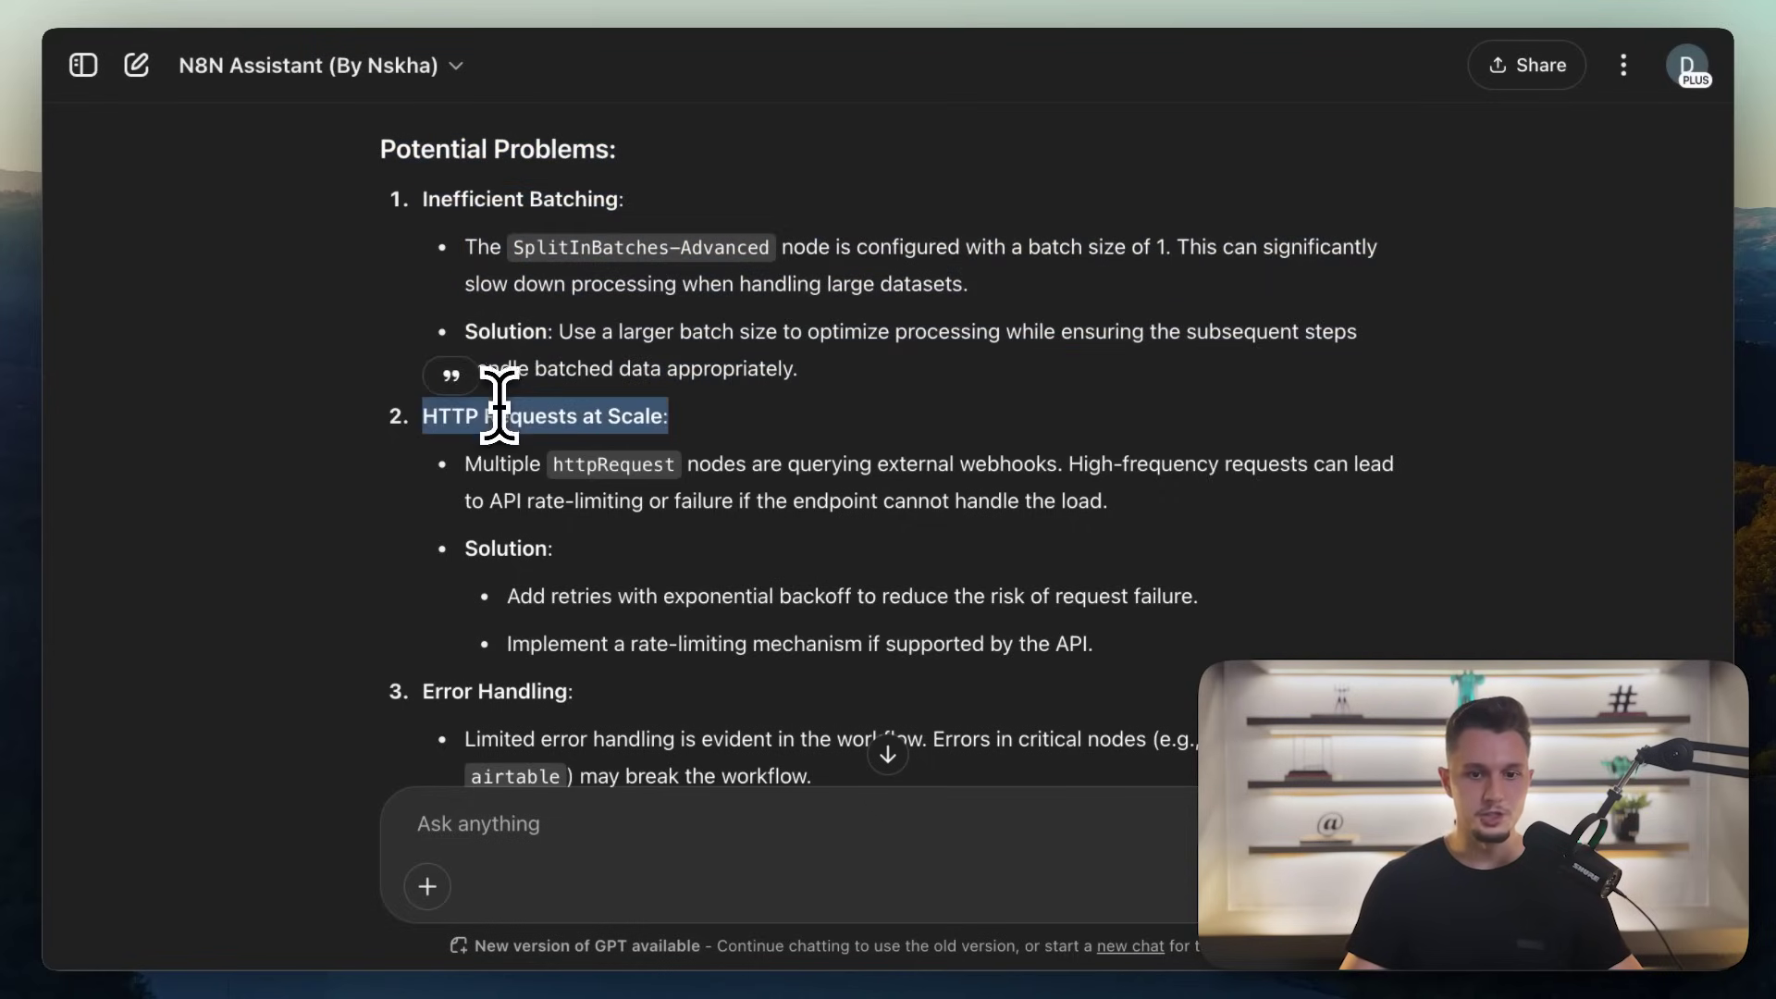
scroll(497, 407, "down", 1)
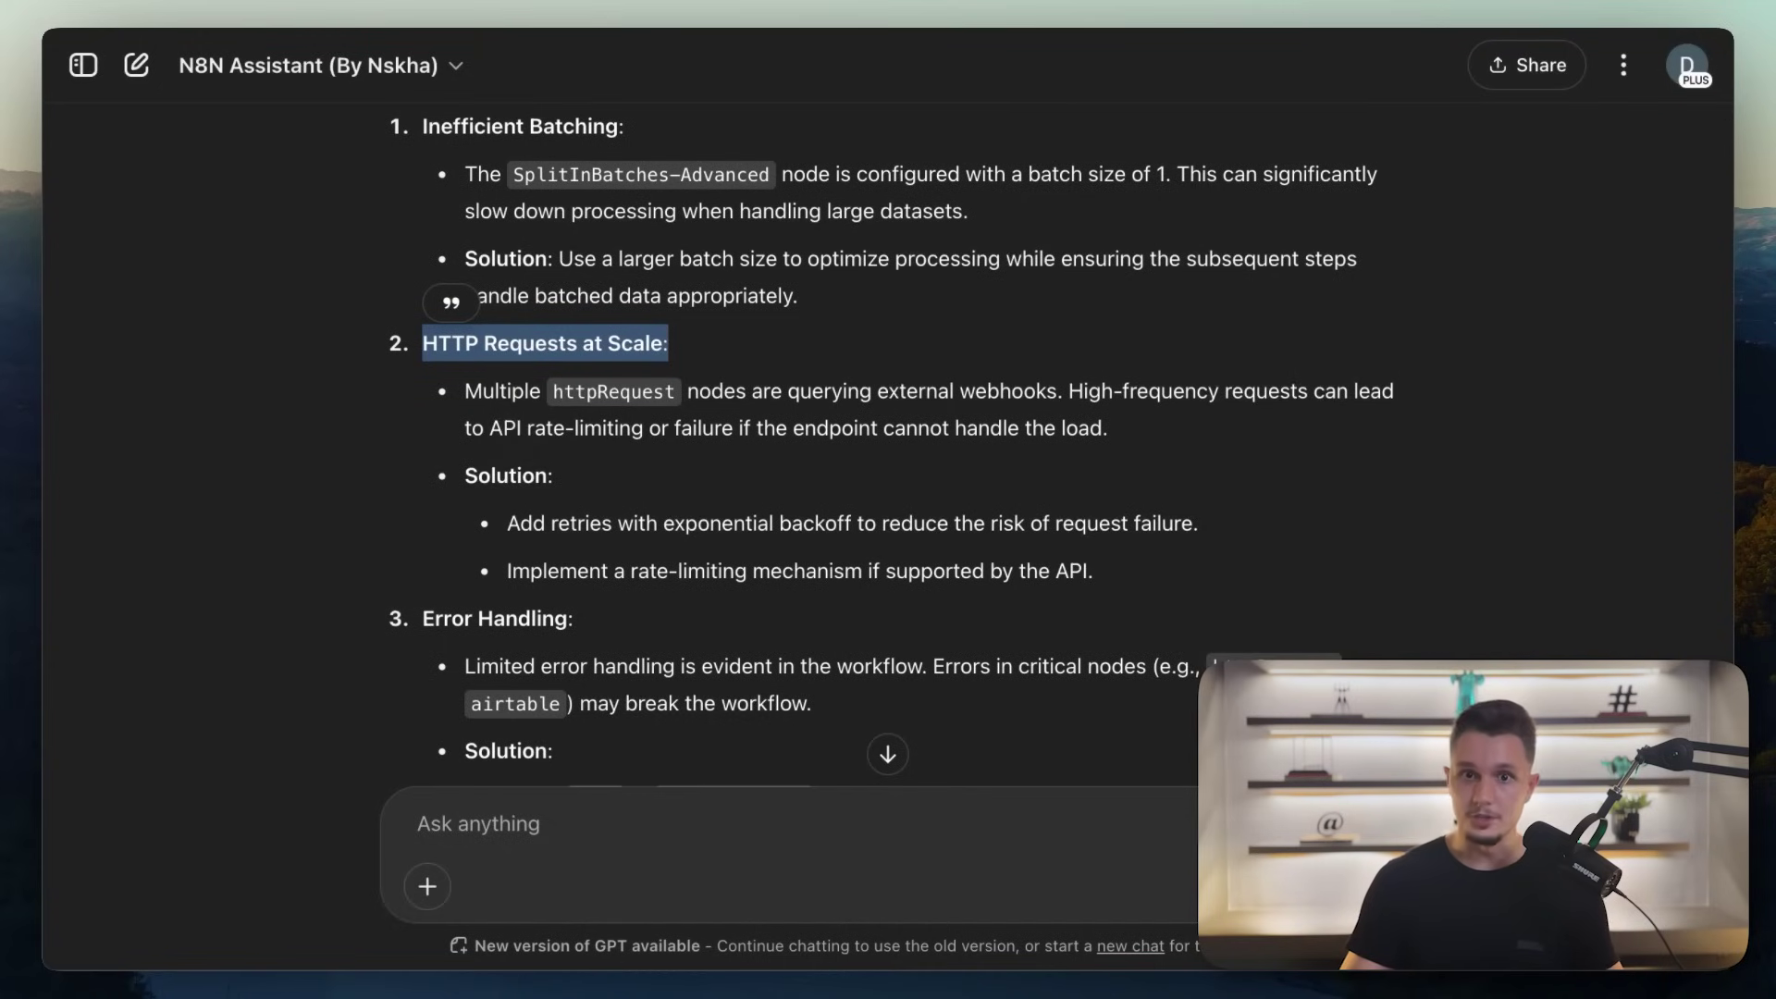
scroll(498, 407, "down", 4)
left_click_drag(465, 374, 1147, 628)
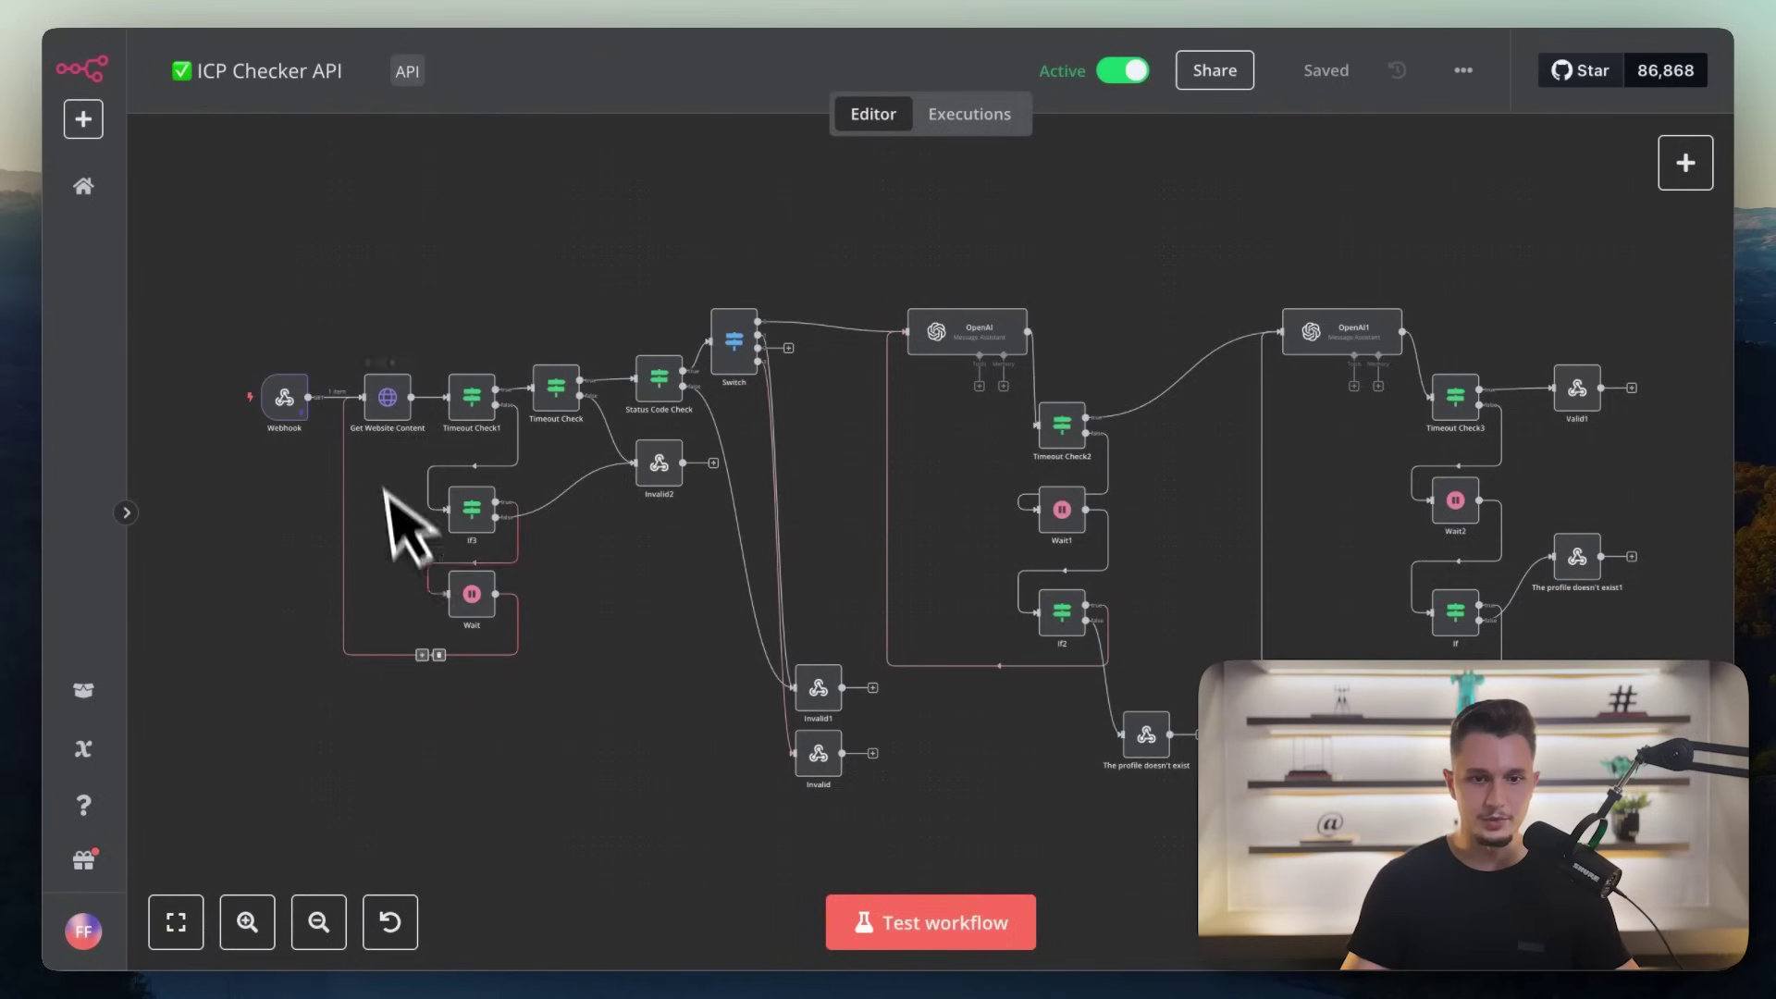
scroll(410, 421, "up", 3)
scroll(409, 421, "down", 3)
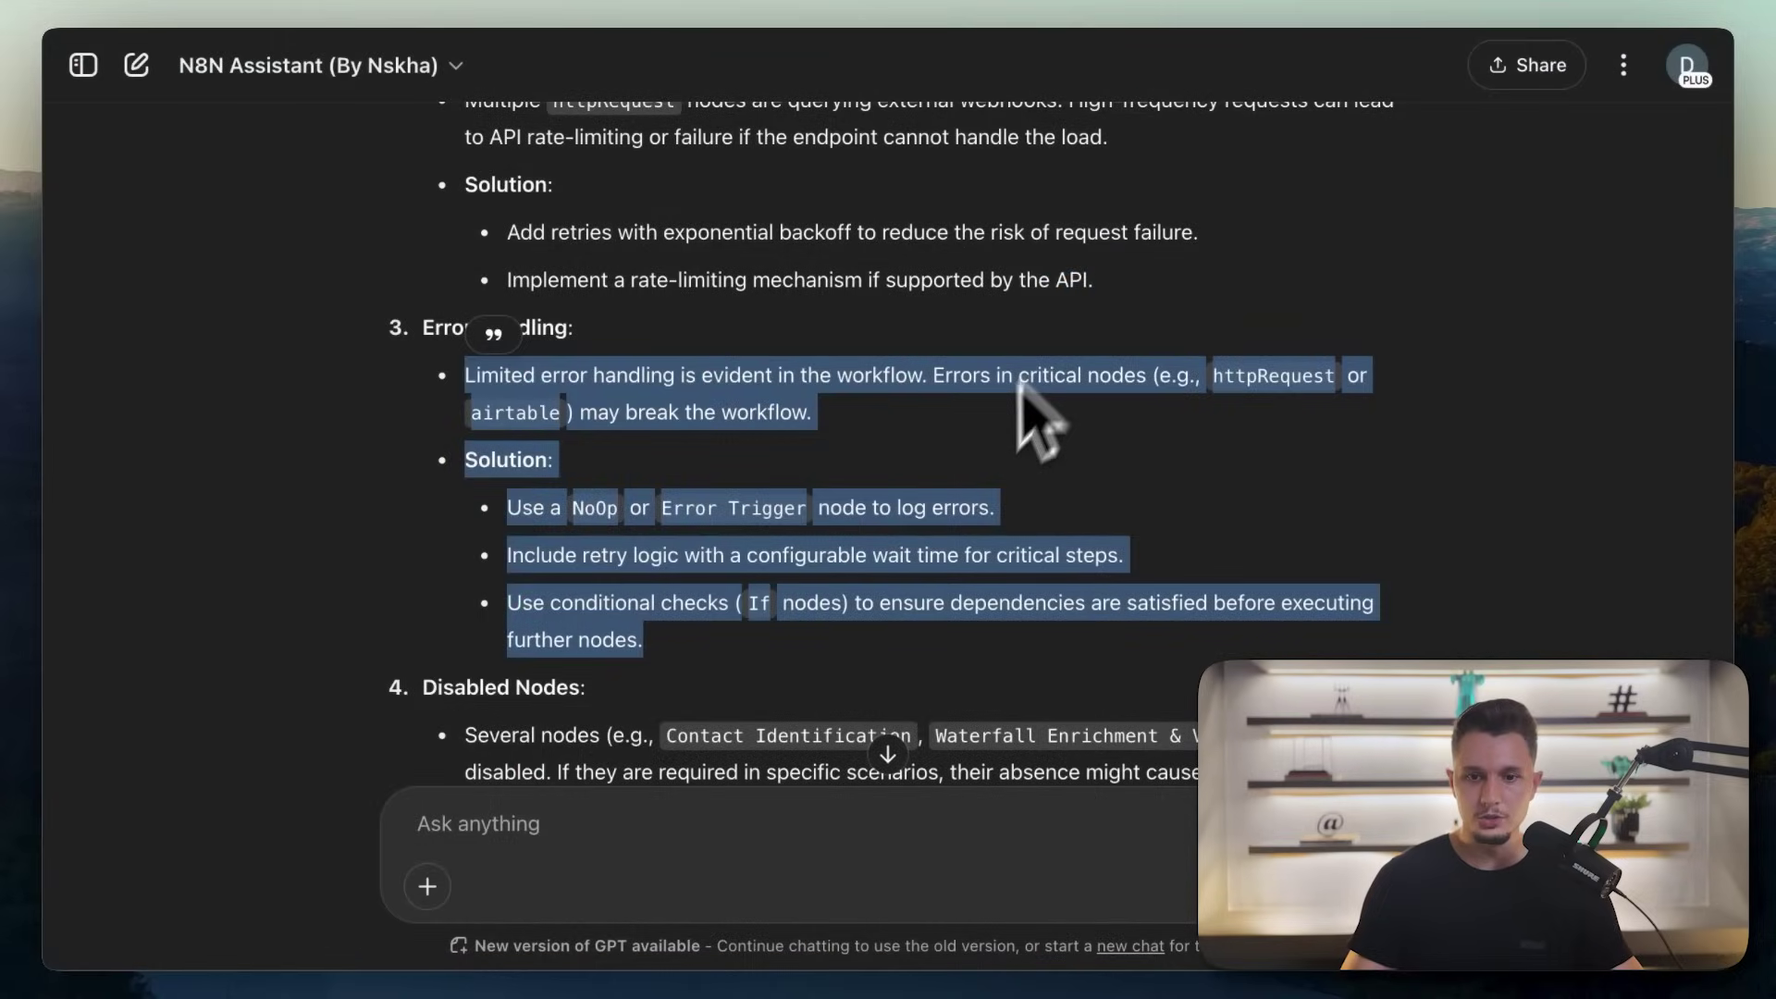
scroll(980, 481, "down", 5)
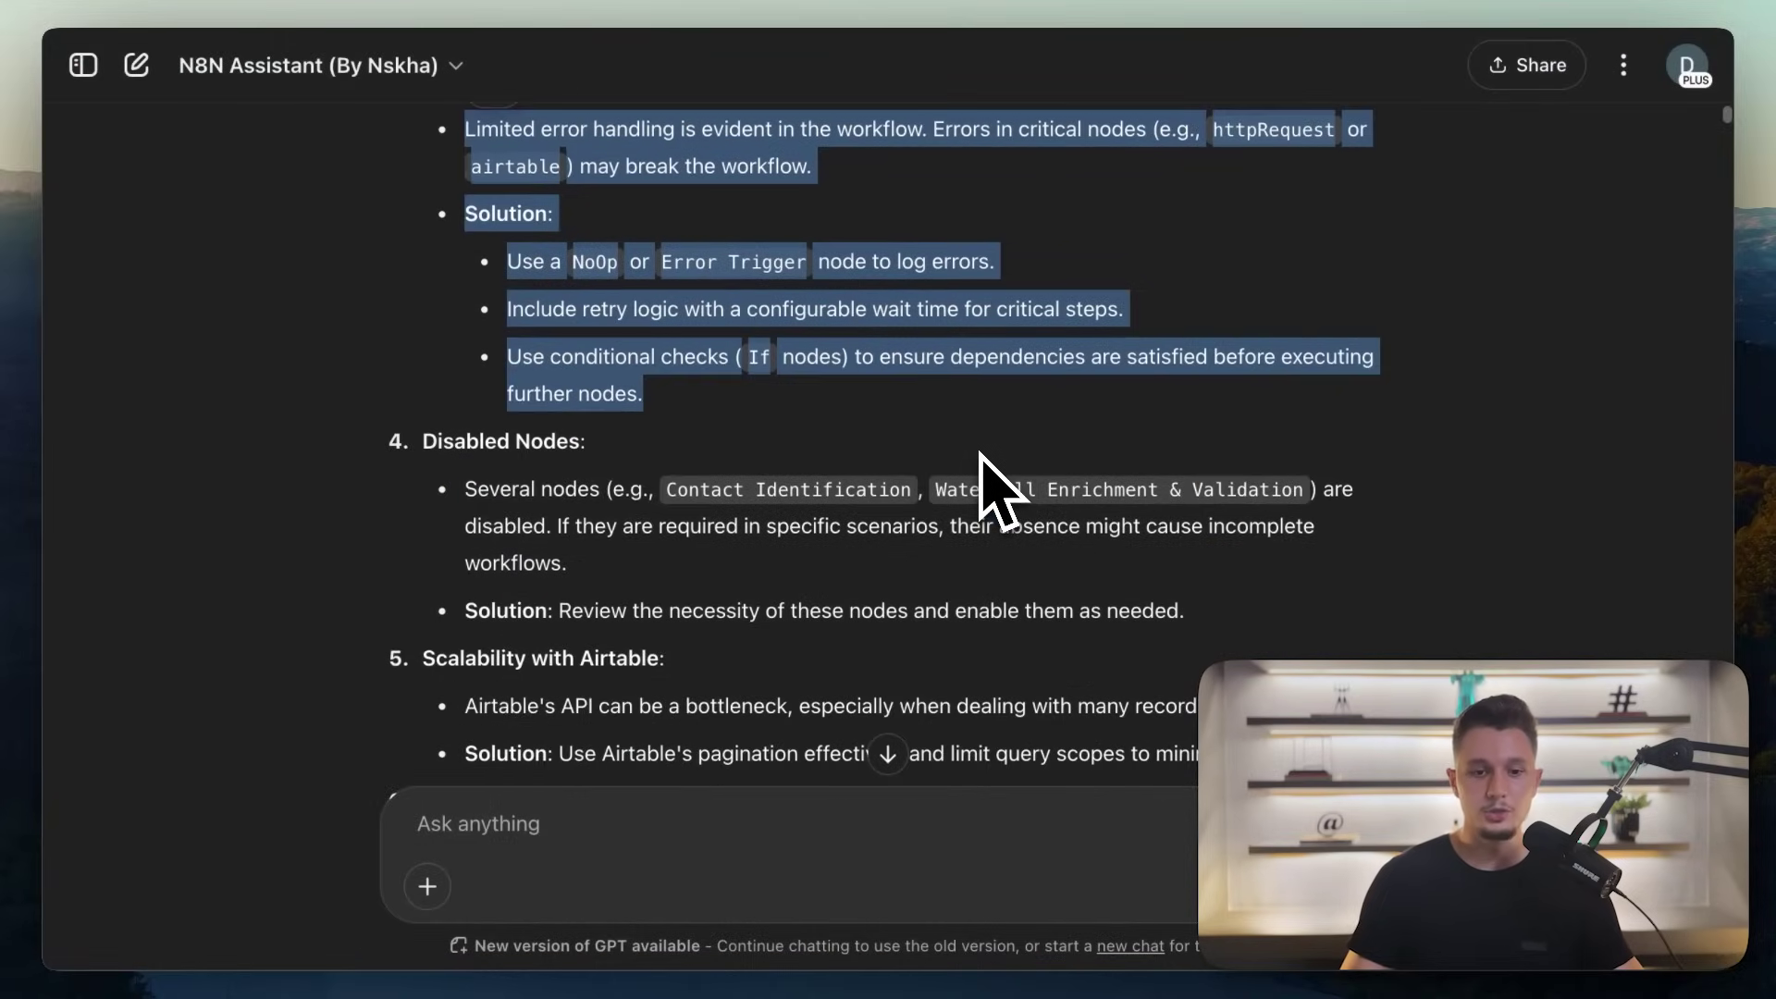
scroll(999, 490, "down", 5)
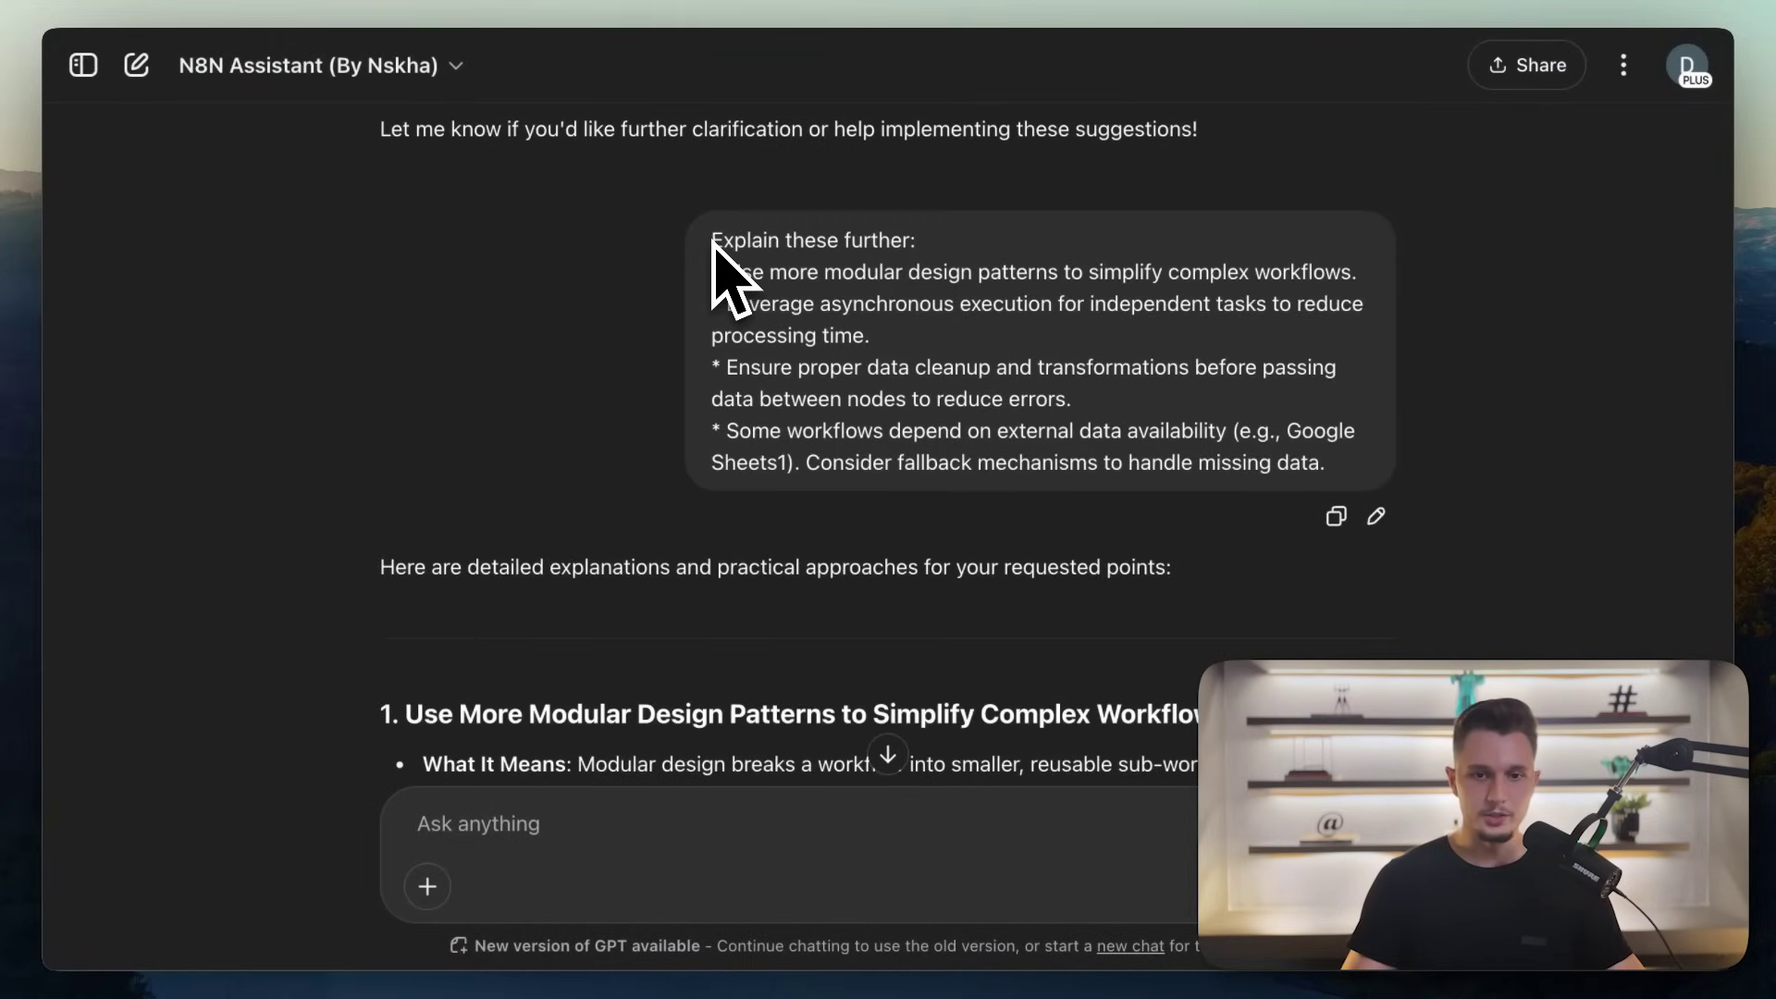
left_click_drag(713, 242, 888, 262)
triple_click(879, 269)
triple_click(904, 303)
triple_click(944, 381)
scroll(945, 389, "down", 5)
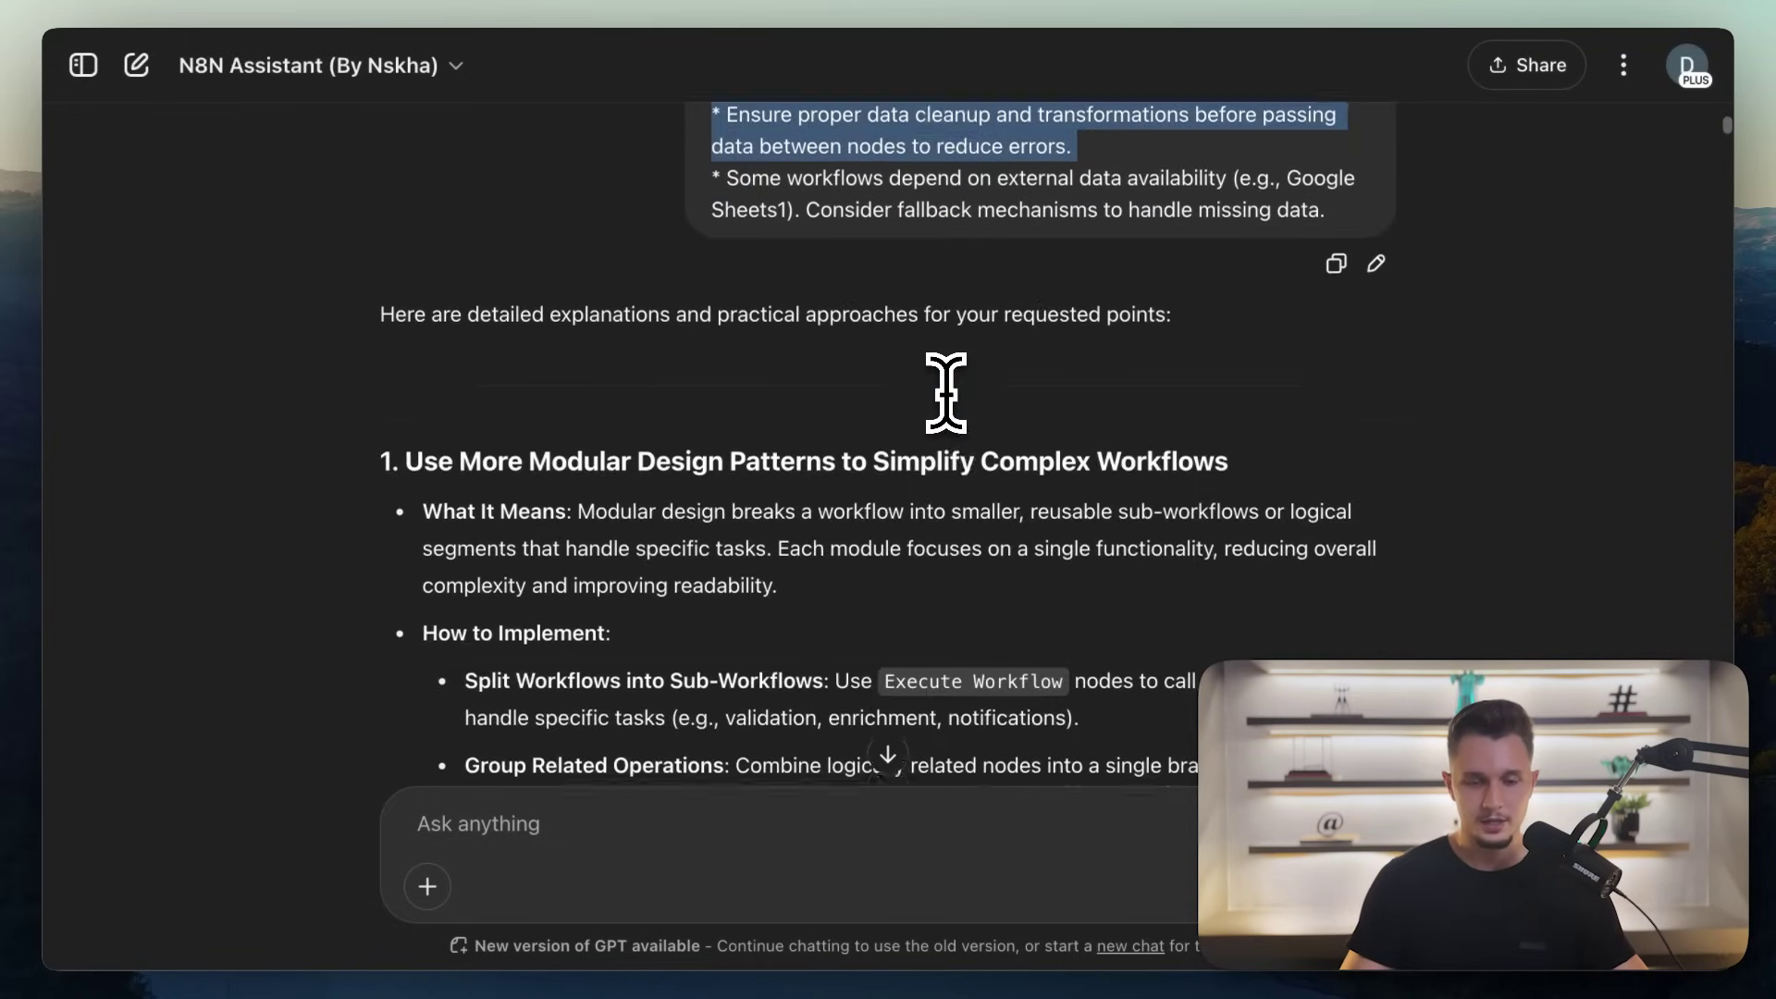
left_click_drag(494, 337, 884, 550)
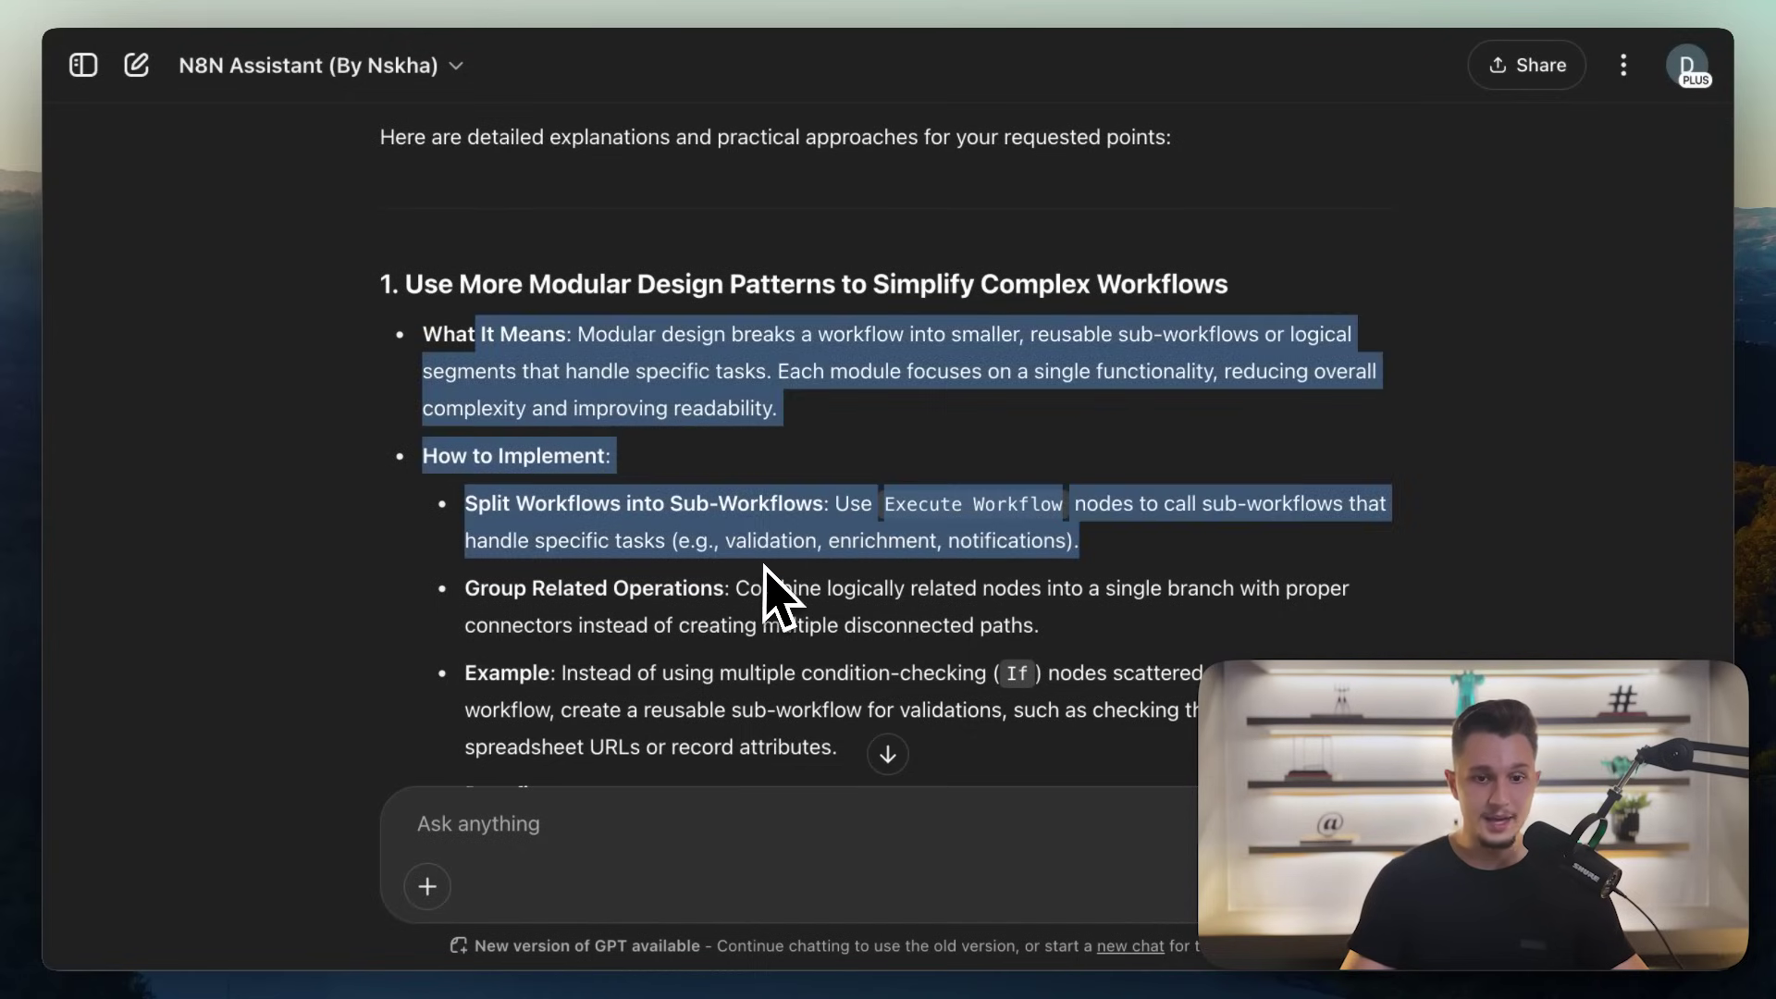
scroll(785, 607, "down", 1)
triple_click(729, 423)
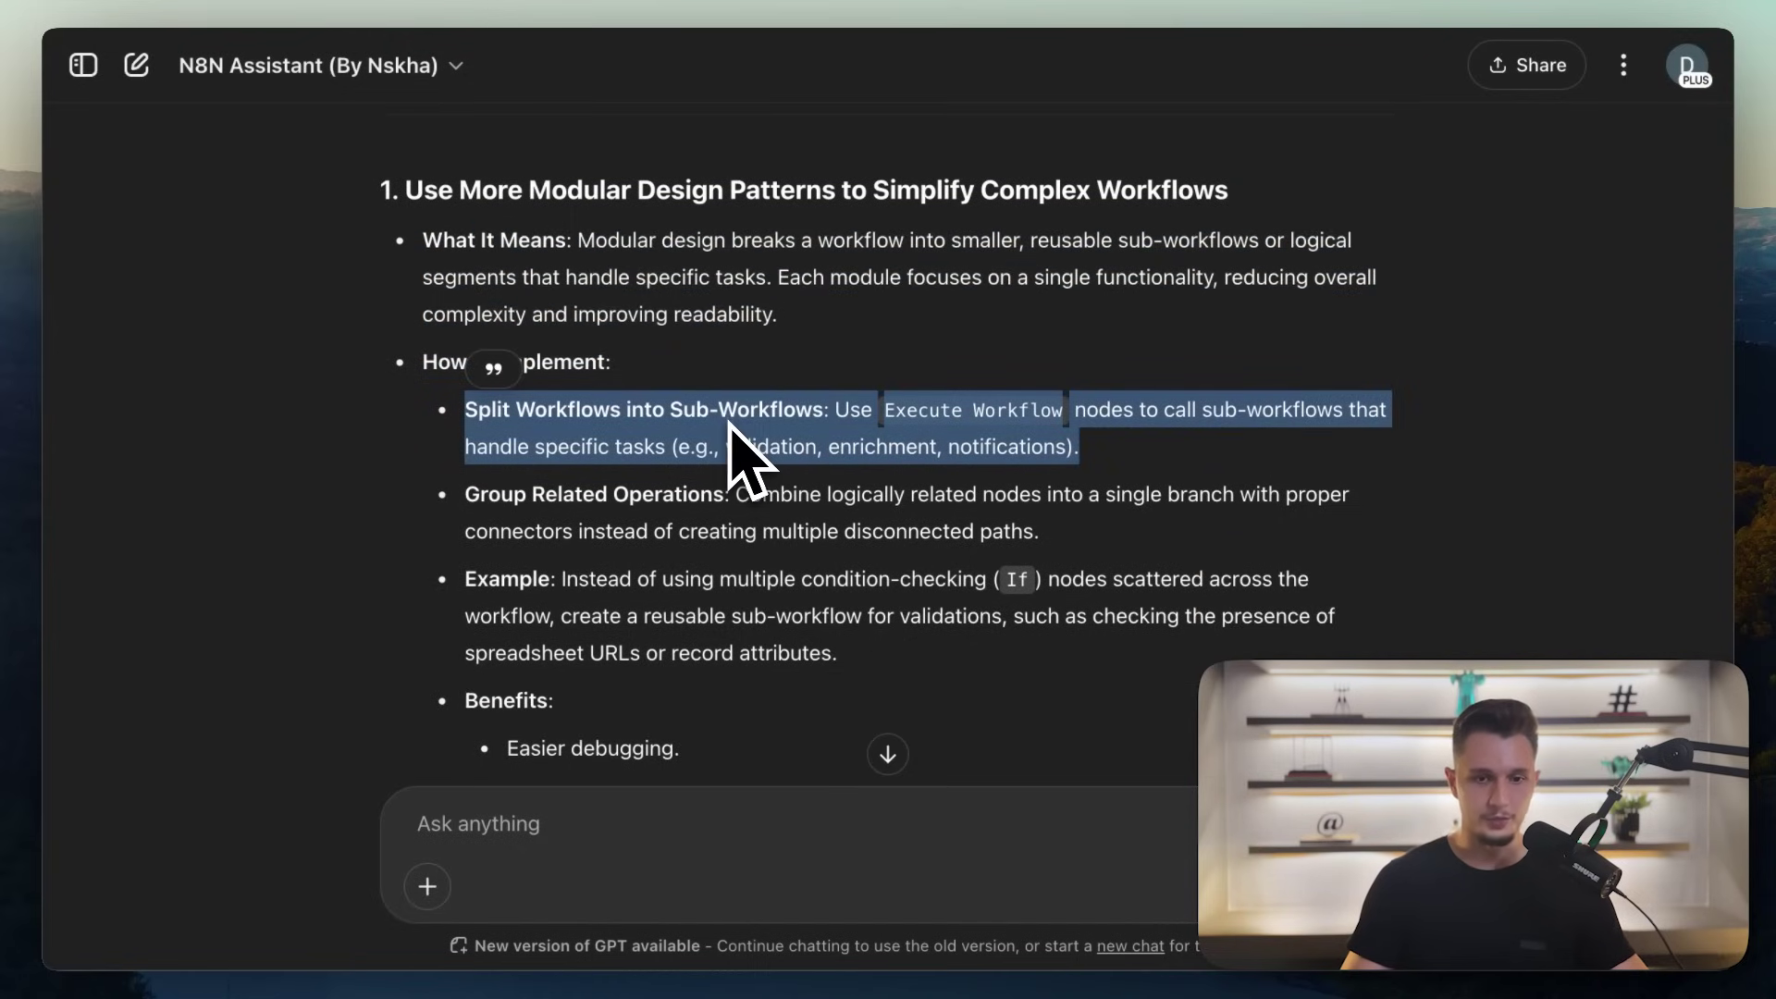
triple_click(544, 514)
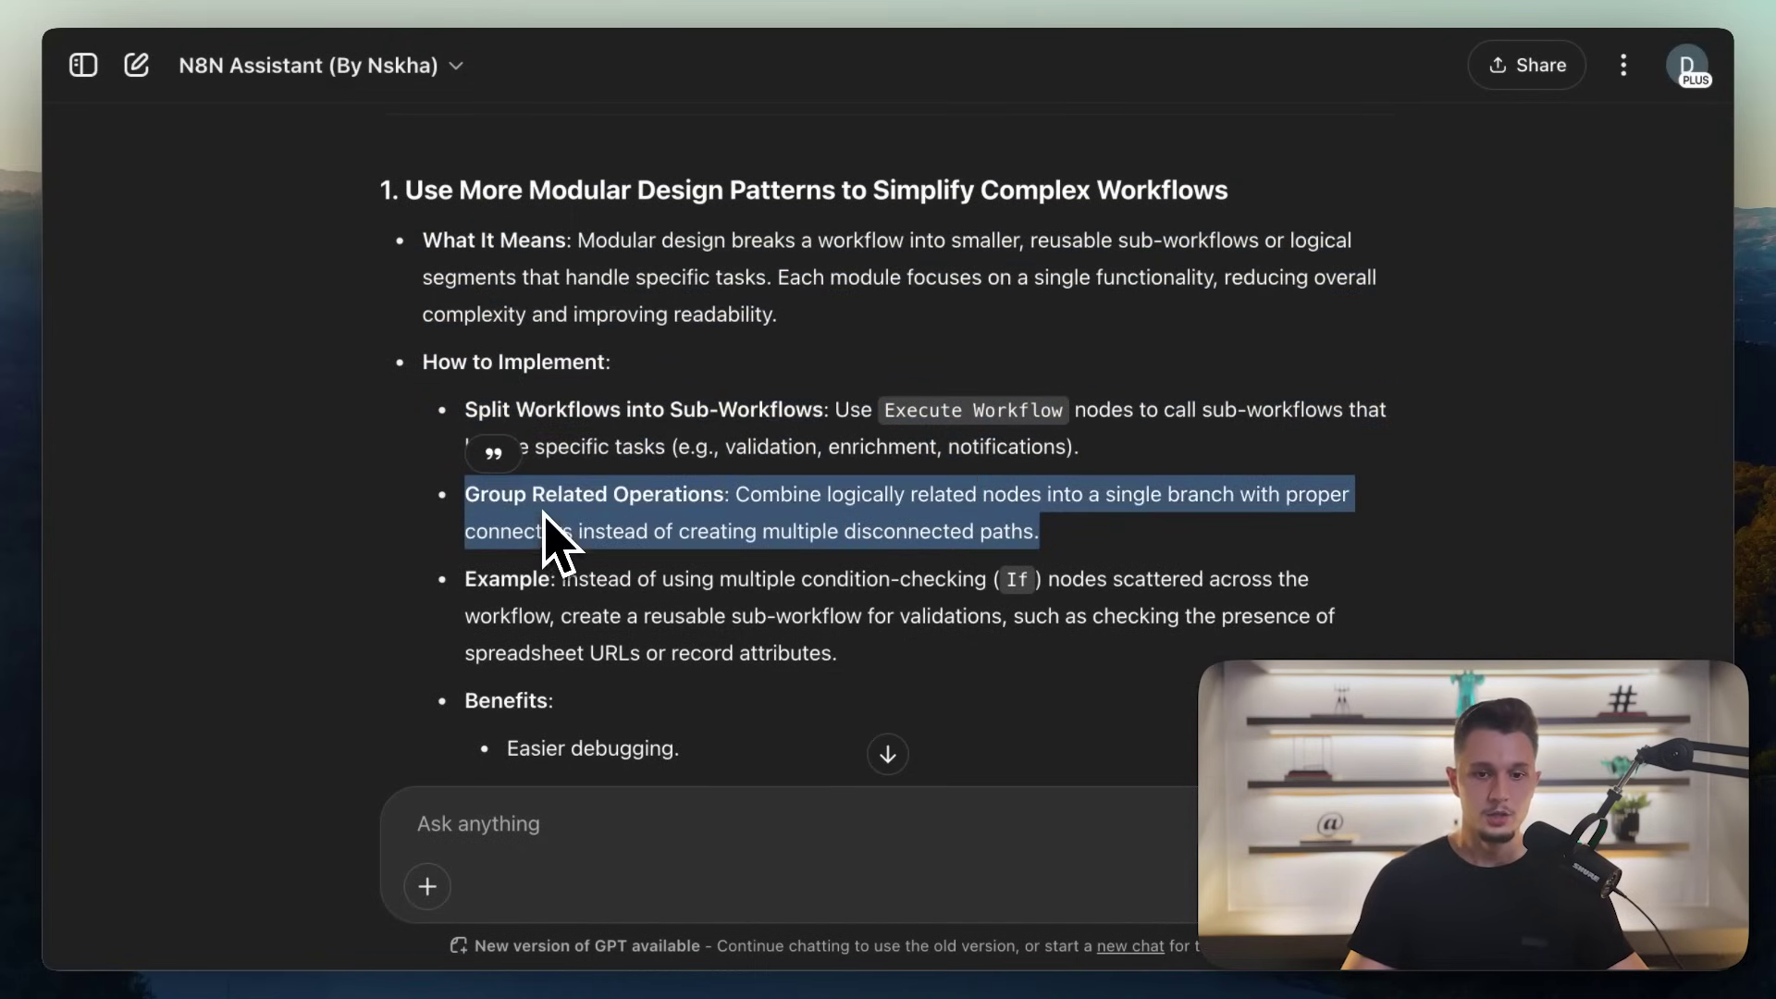
triple_click(720, 606)
scroll(721, 611, "down", 1)
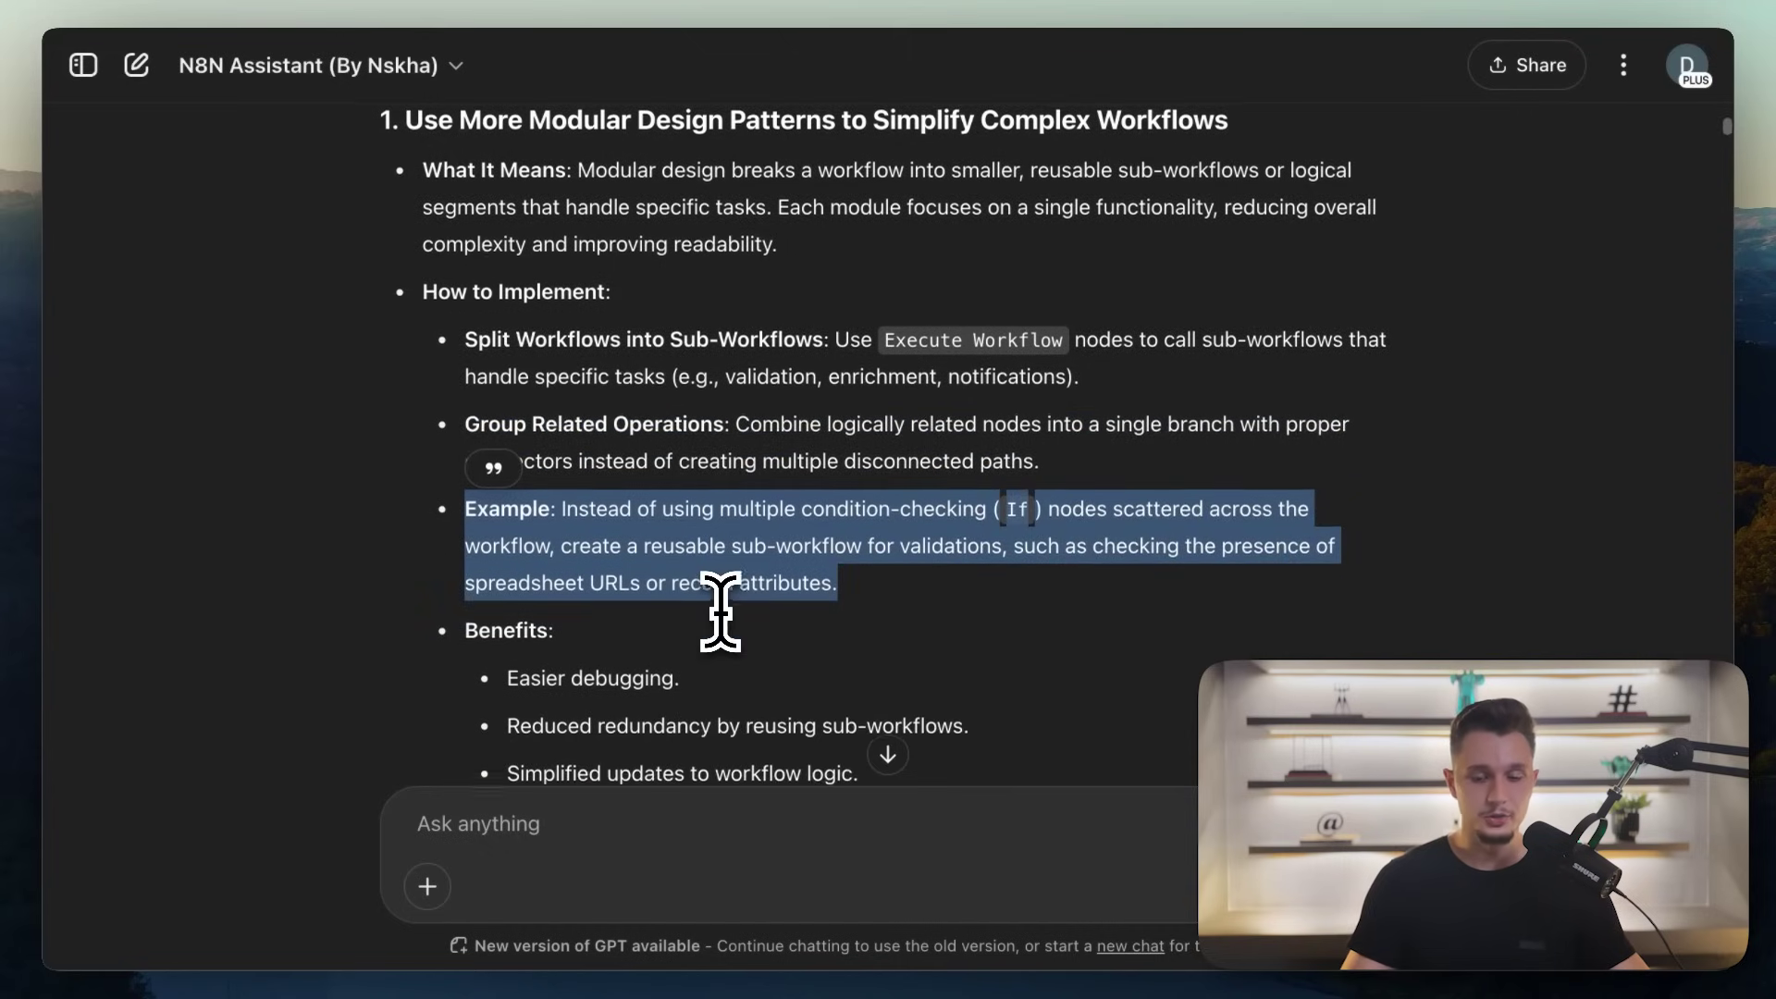
scroll(721, 610, "down", 3)
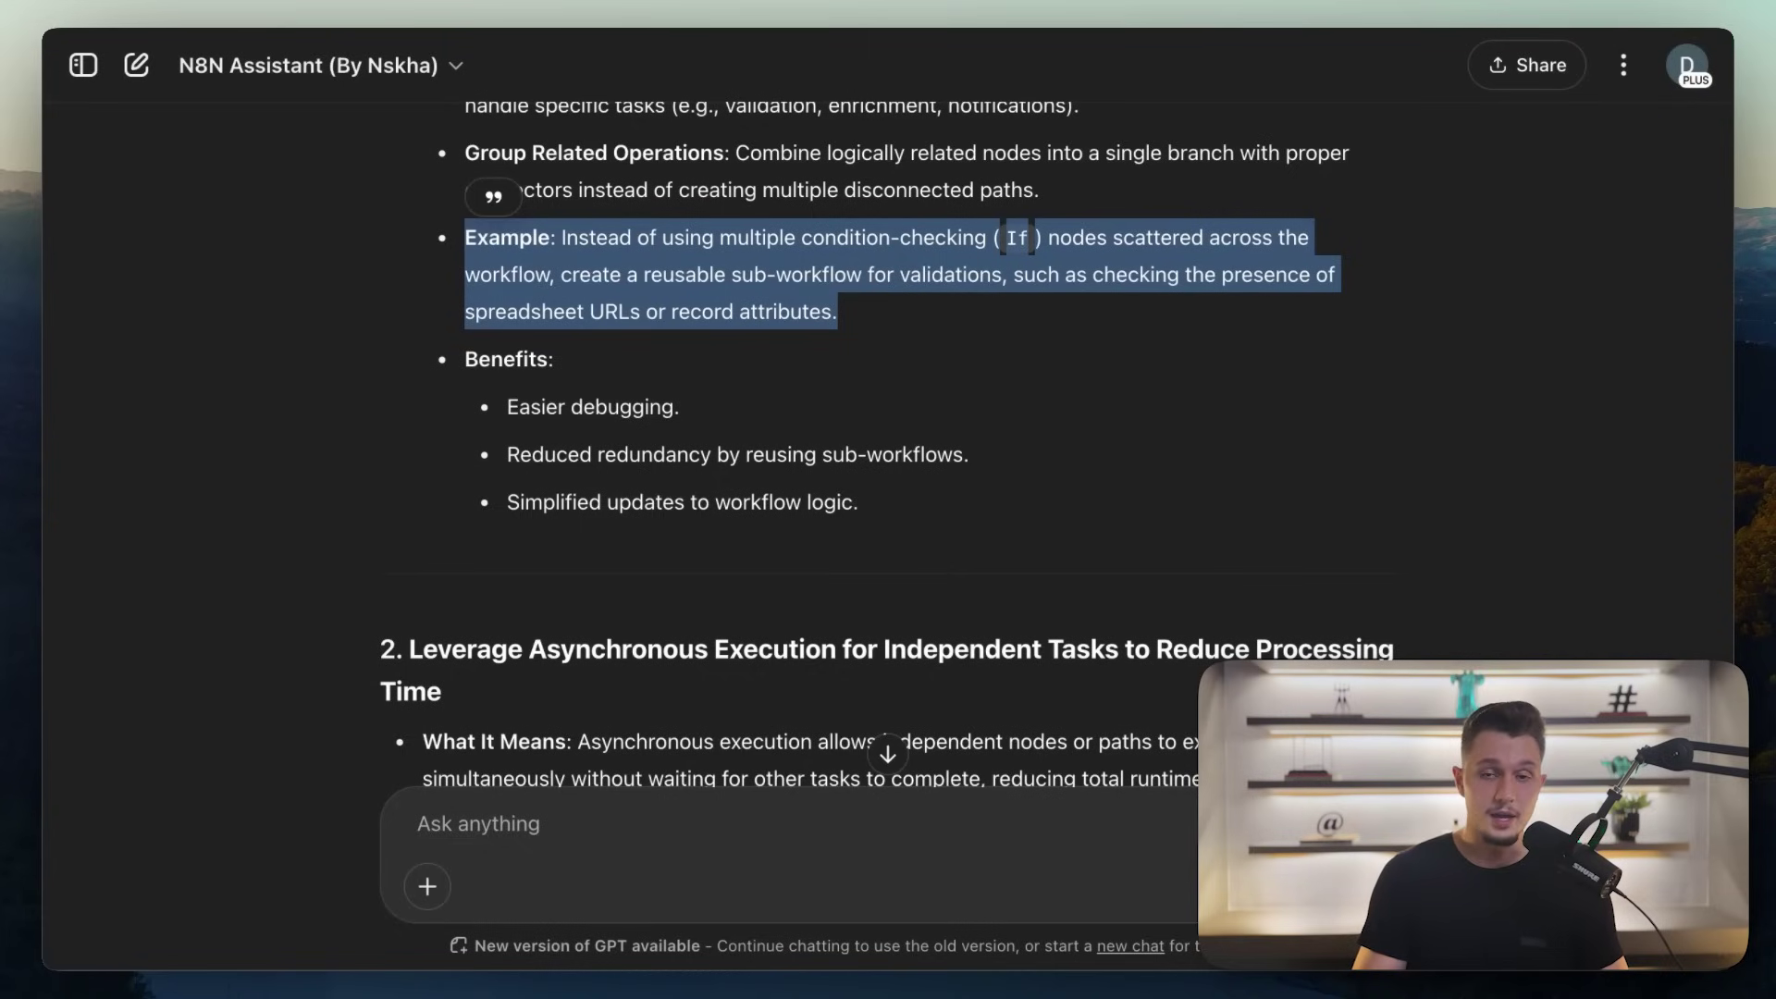
scroll(740, 610, "down", 9)
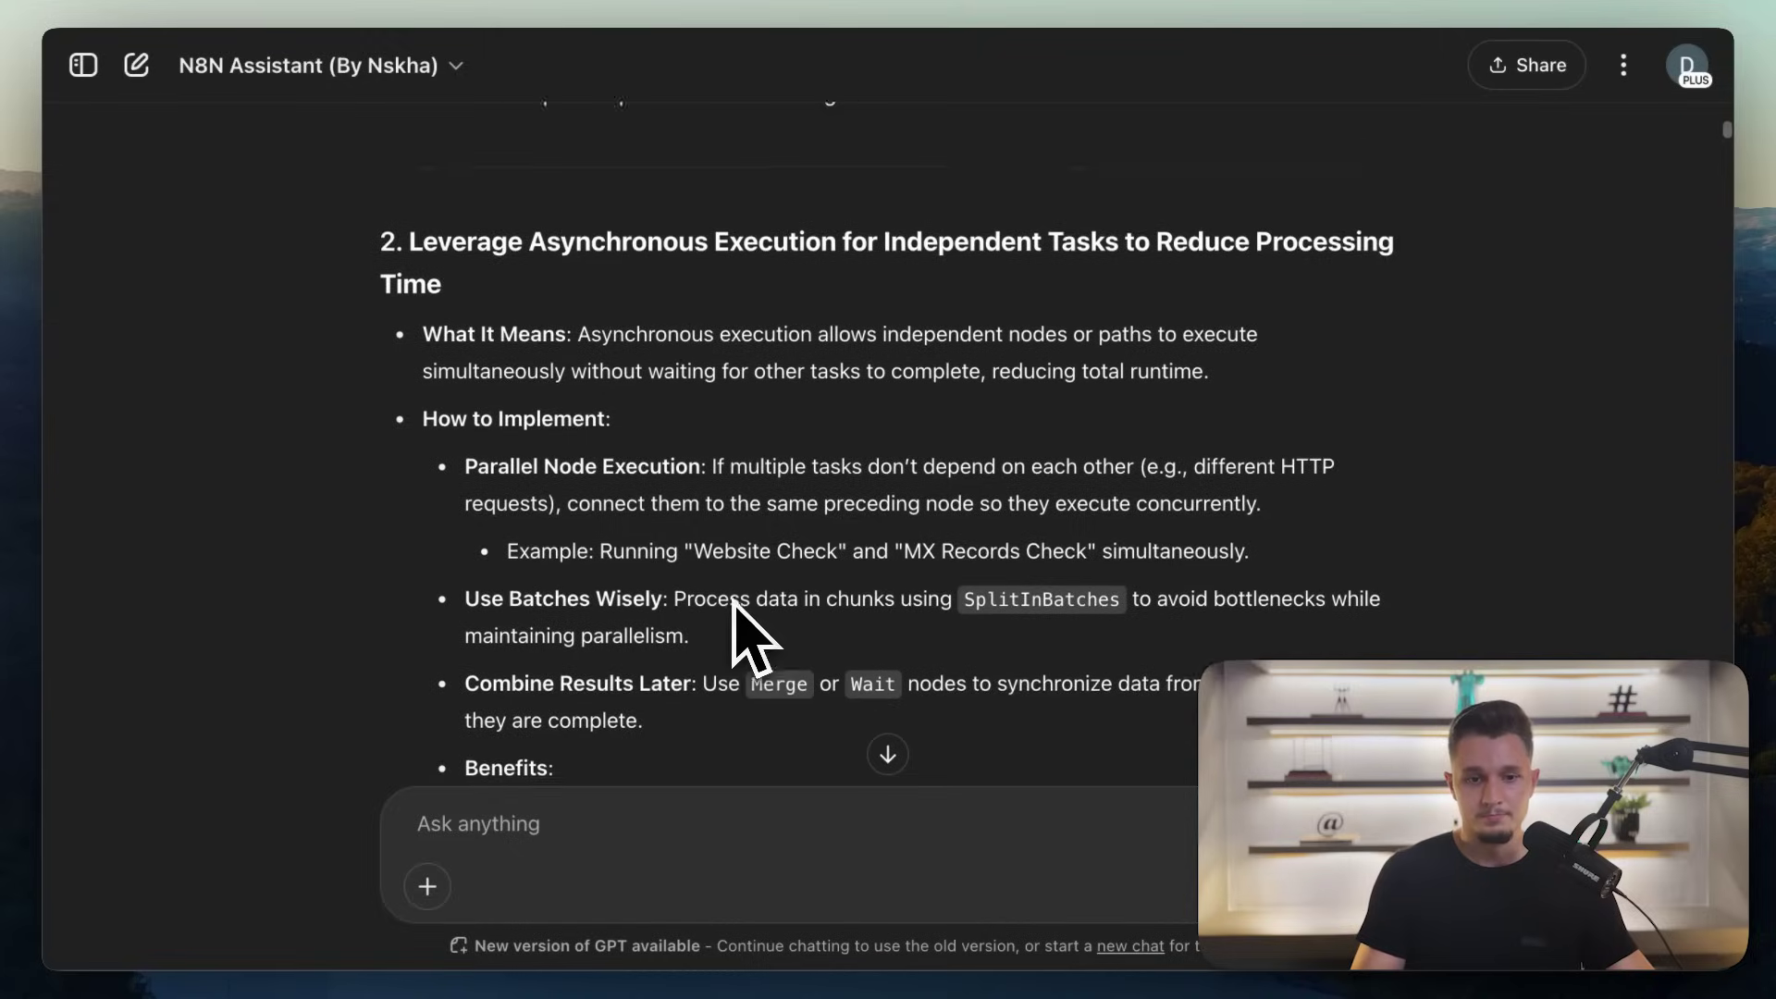
scroll(736, 606, "down", 20)
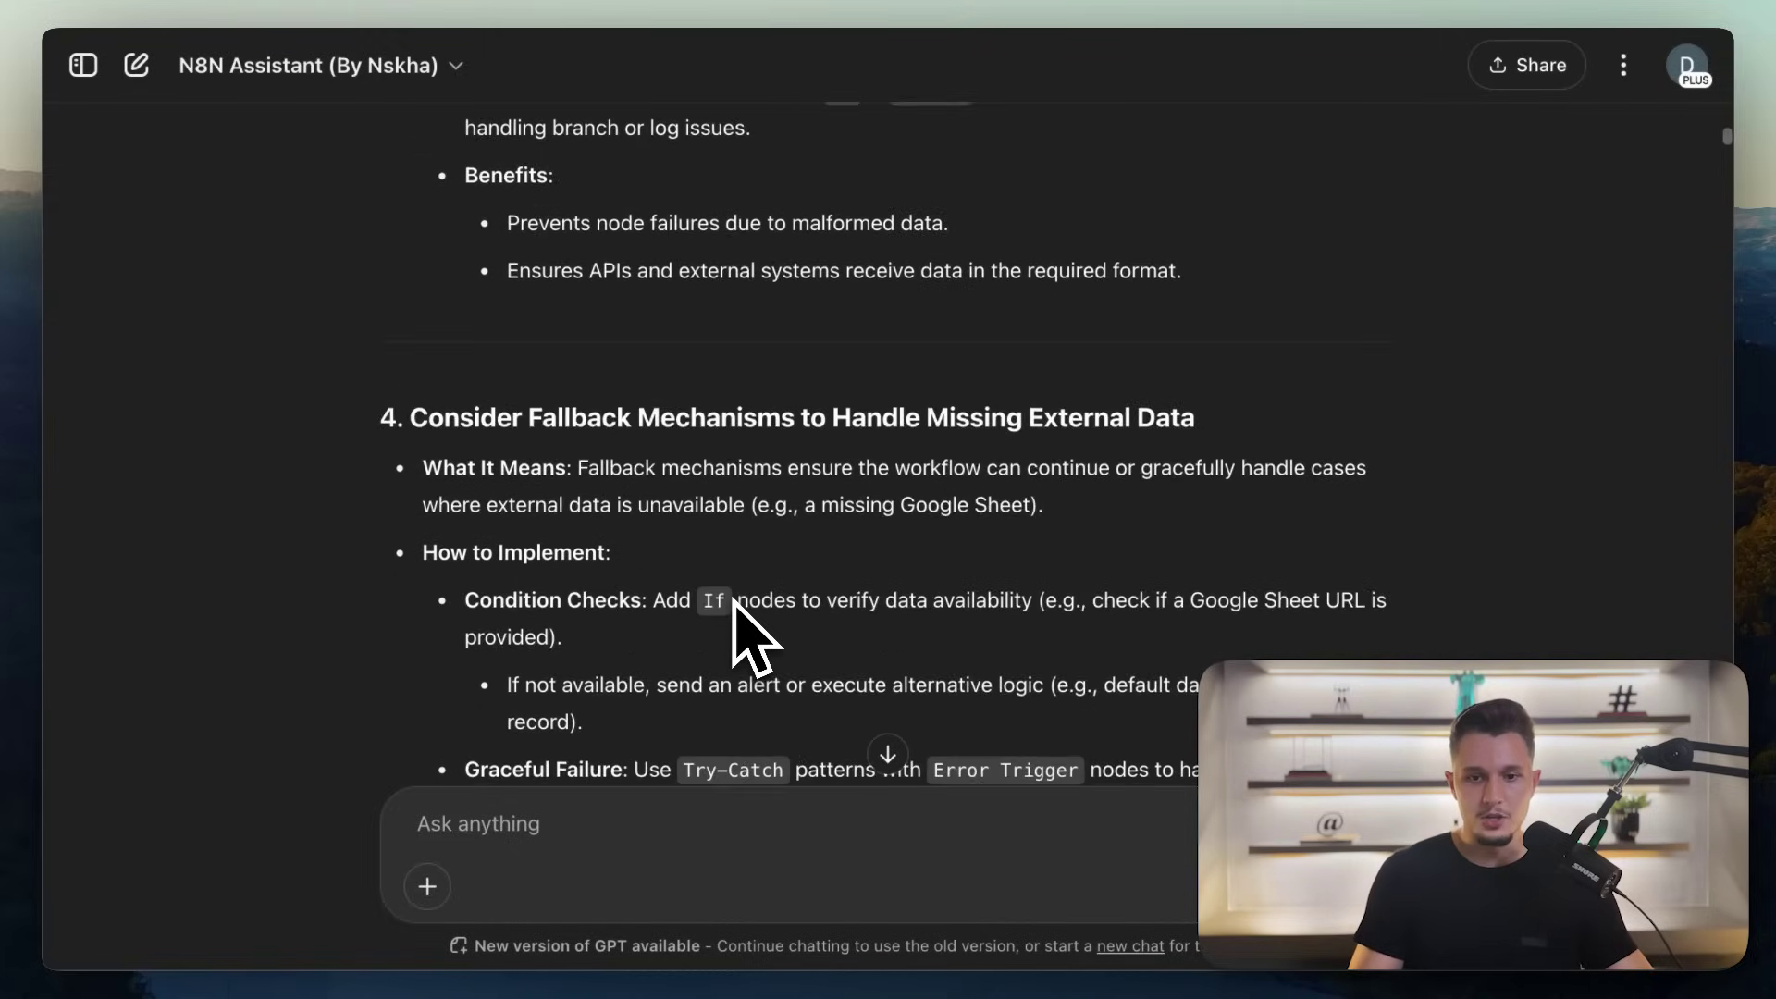
scroll(750, 633, "down", 1)
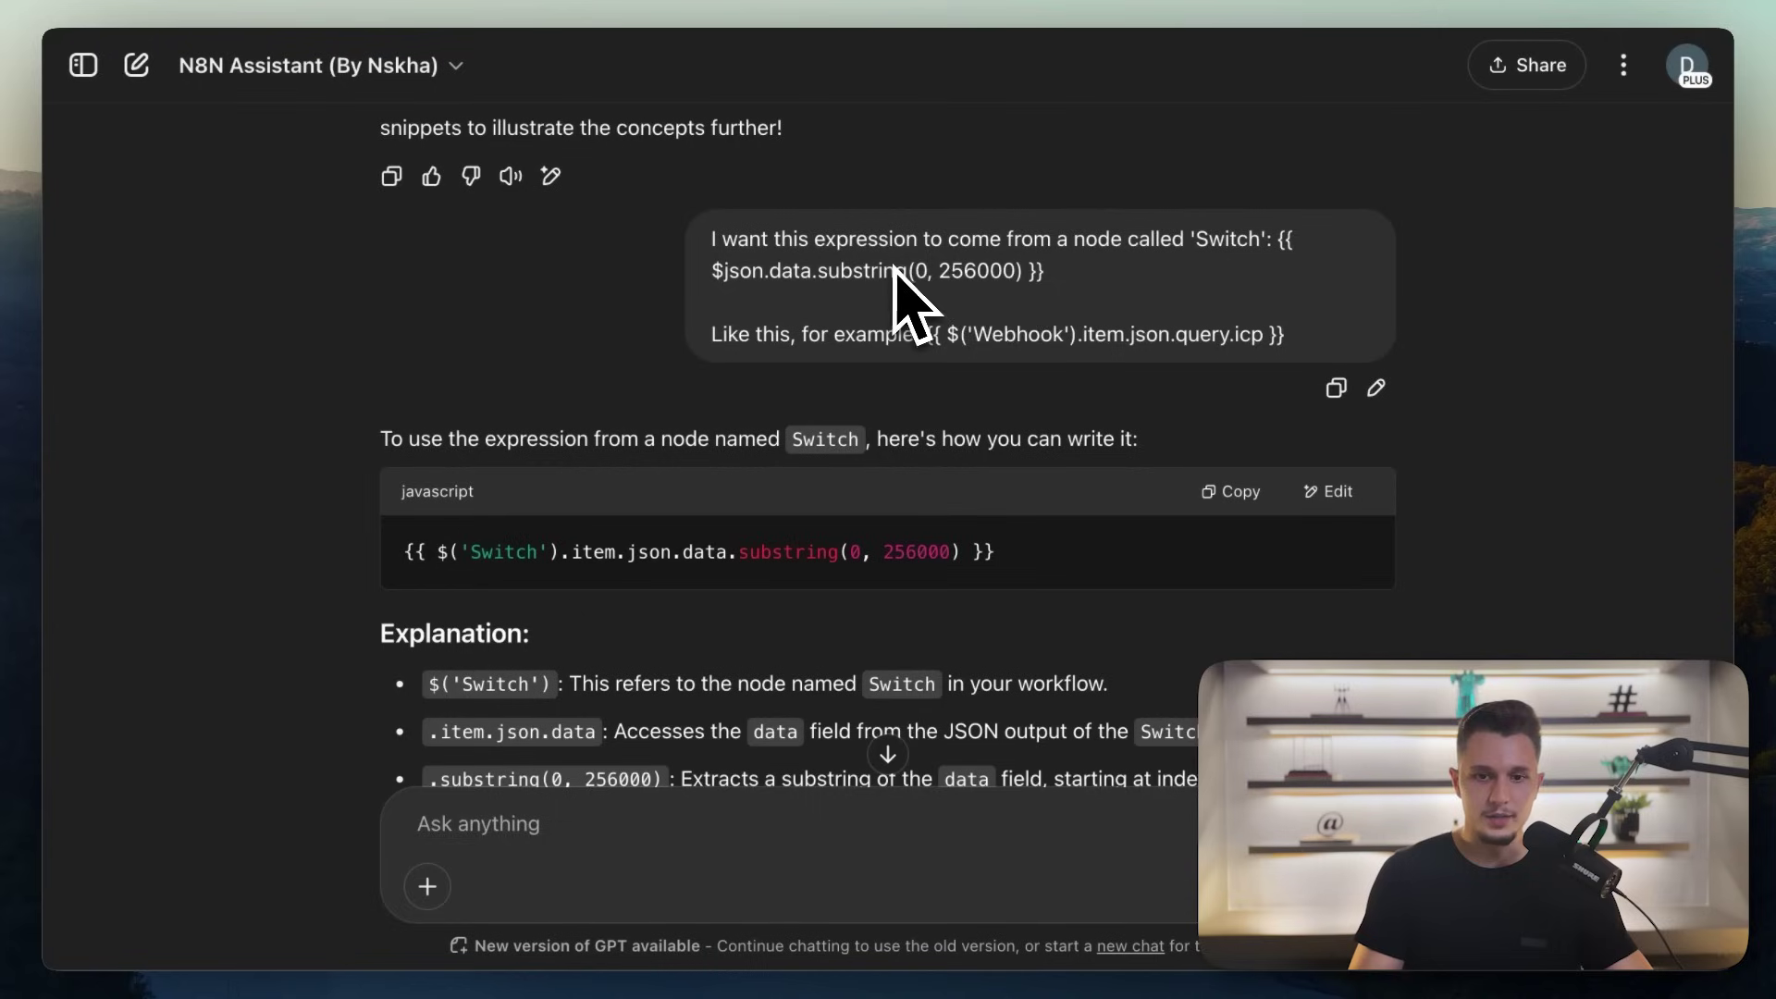
Step: Highlight the Switch expression in the request and in the assistant's answer
left_click_drag(1044, 270, 1204, 238)
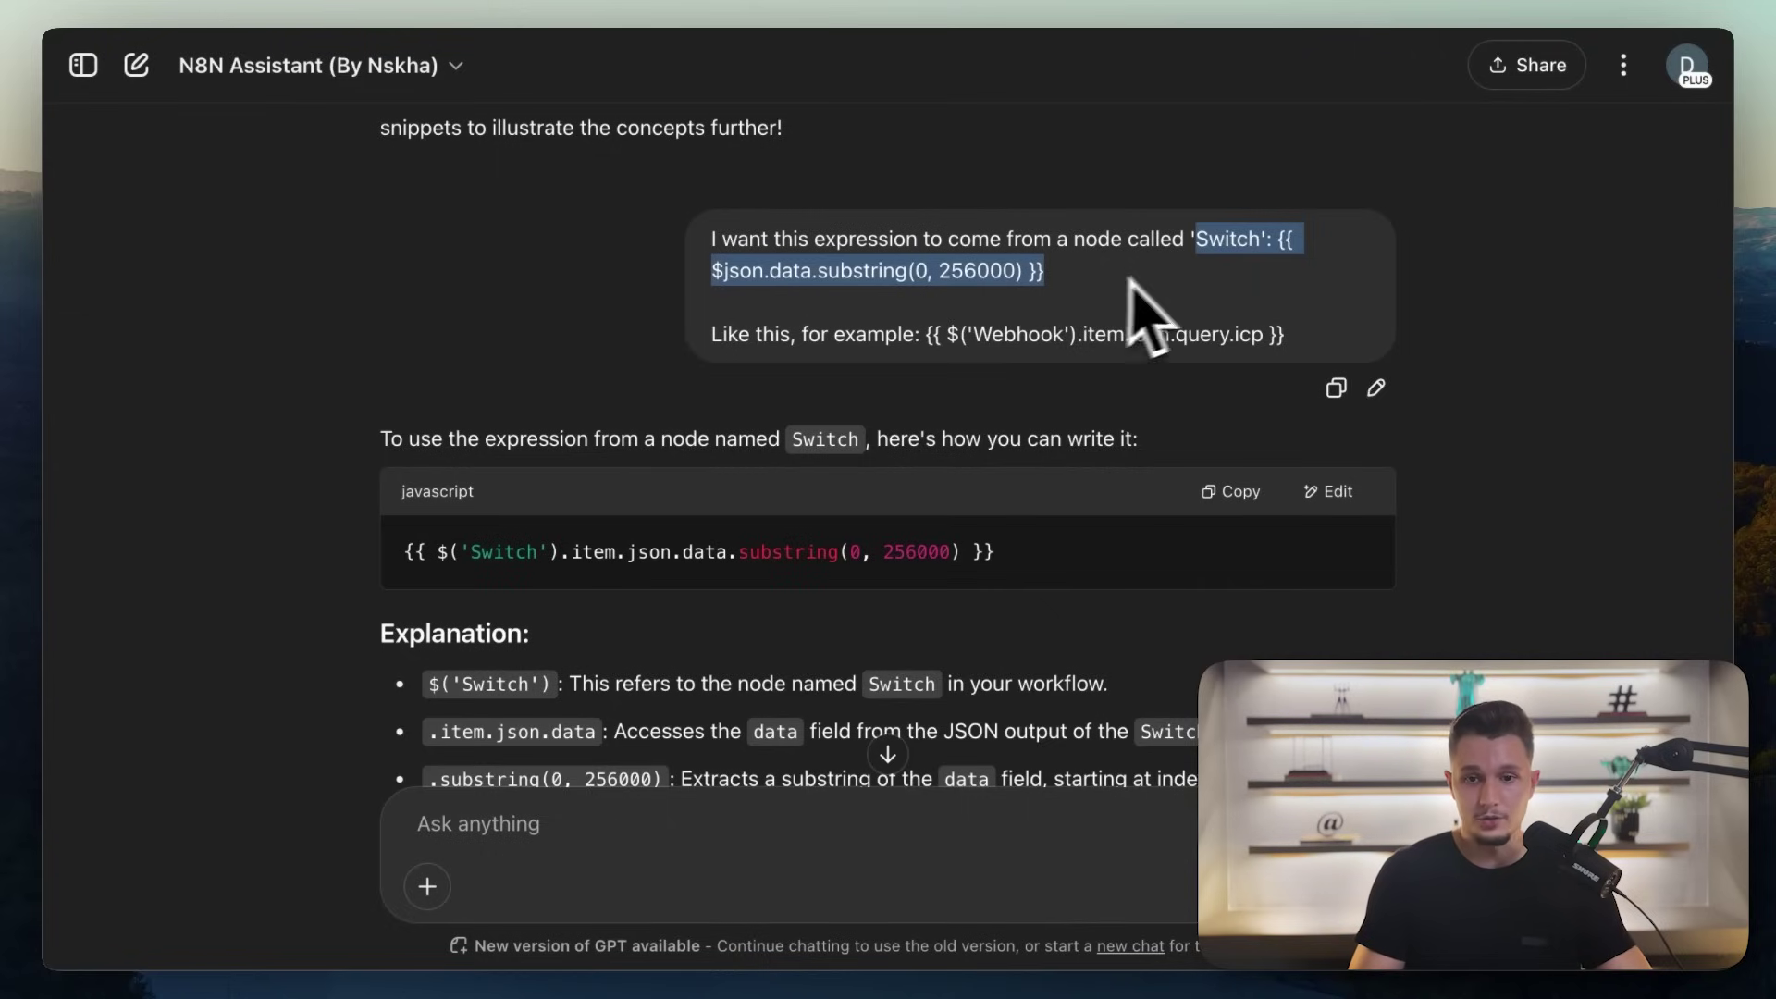
scroll(962, 335, "down", 1)
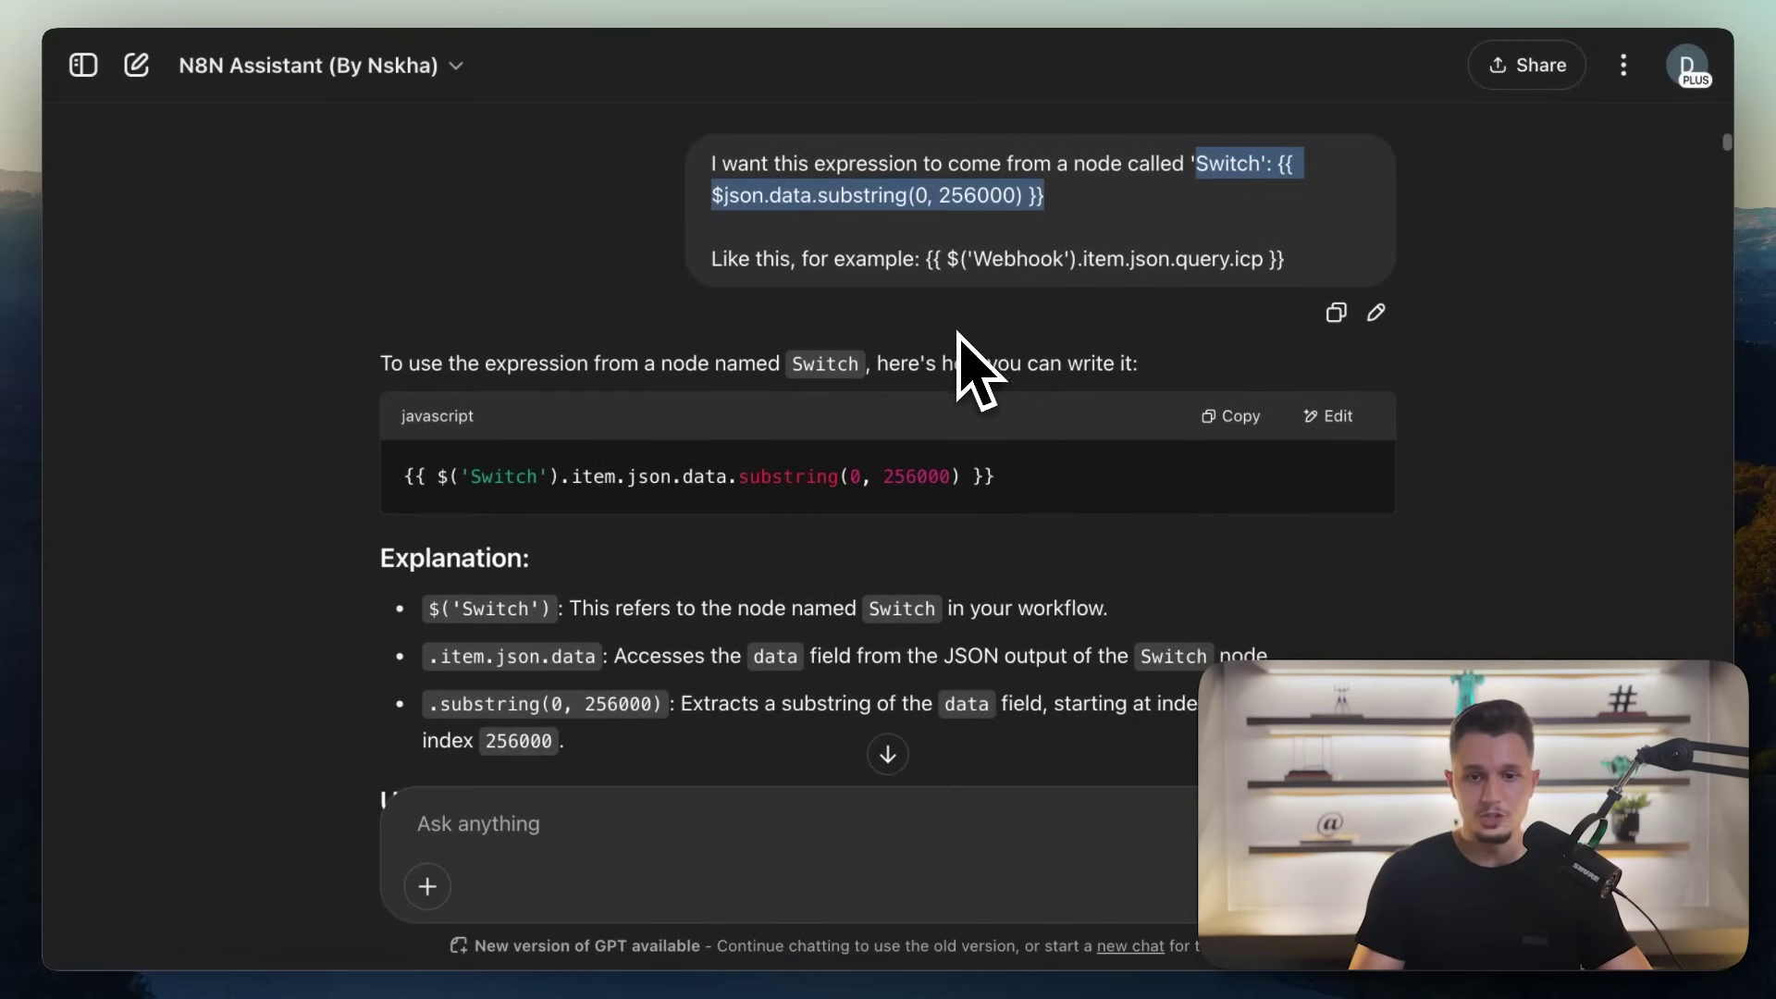
left_click_drag(404, 368, 1023, 508)
left_click(1025, 513)
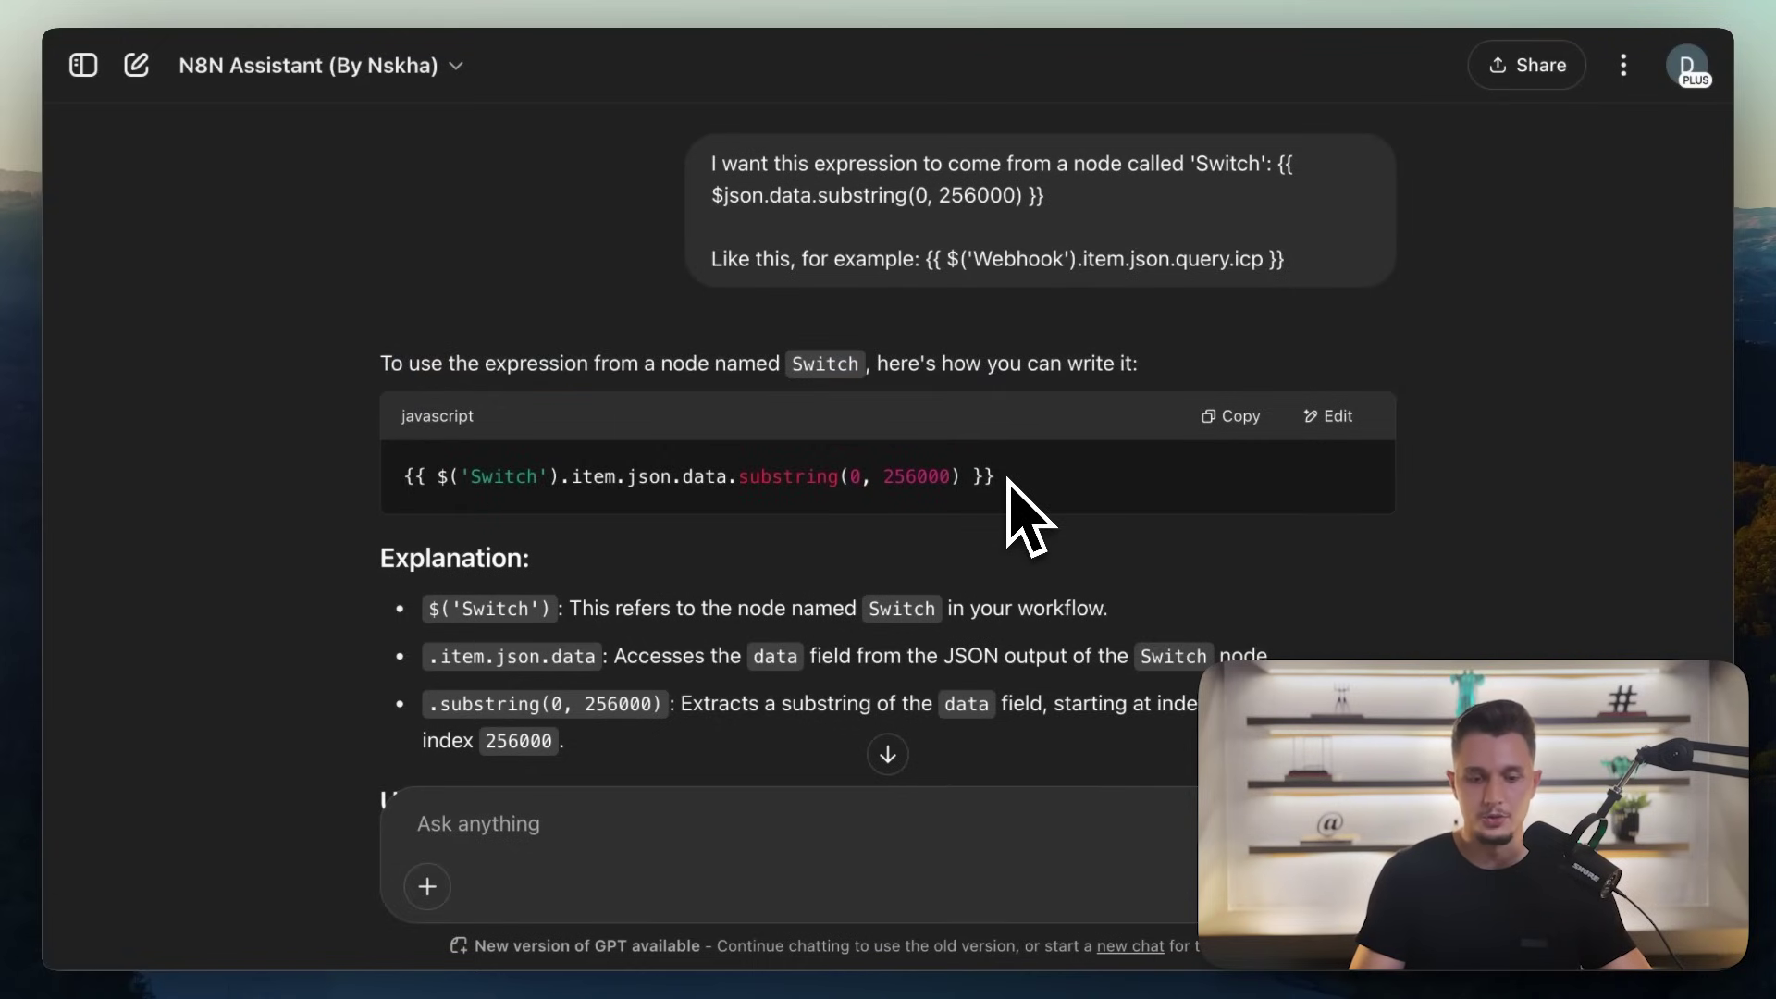
Step: Highlight the rewritten $('Switch') expression code line, then scroll on to the prompt-improvement request
scroll(1008, 479, "up", 1)
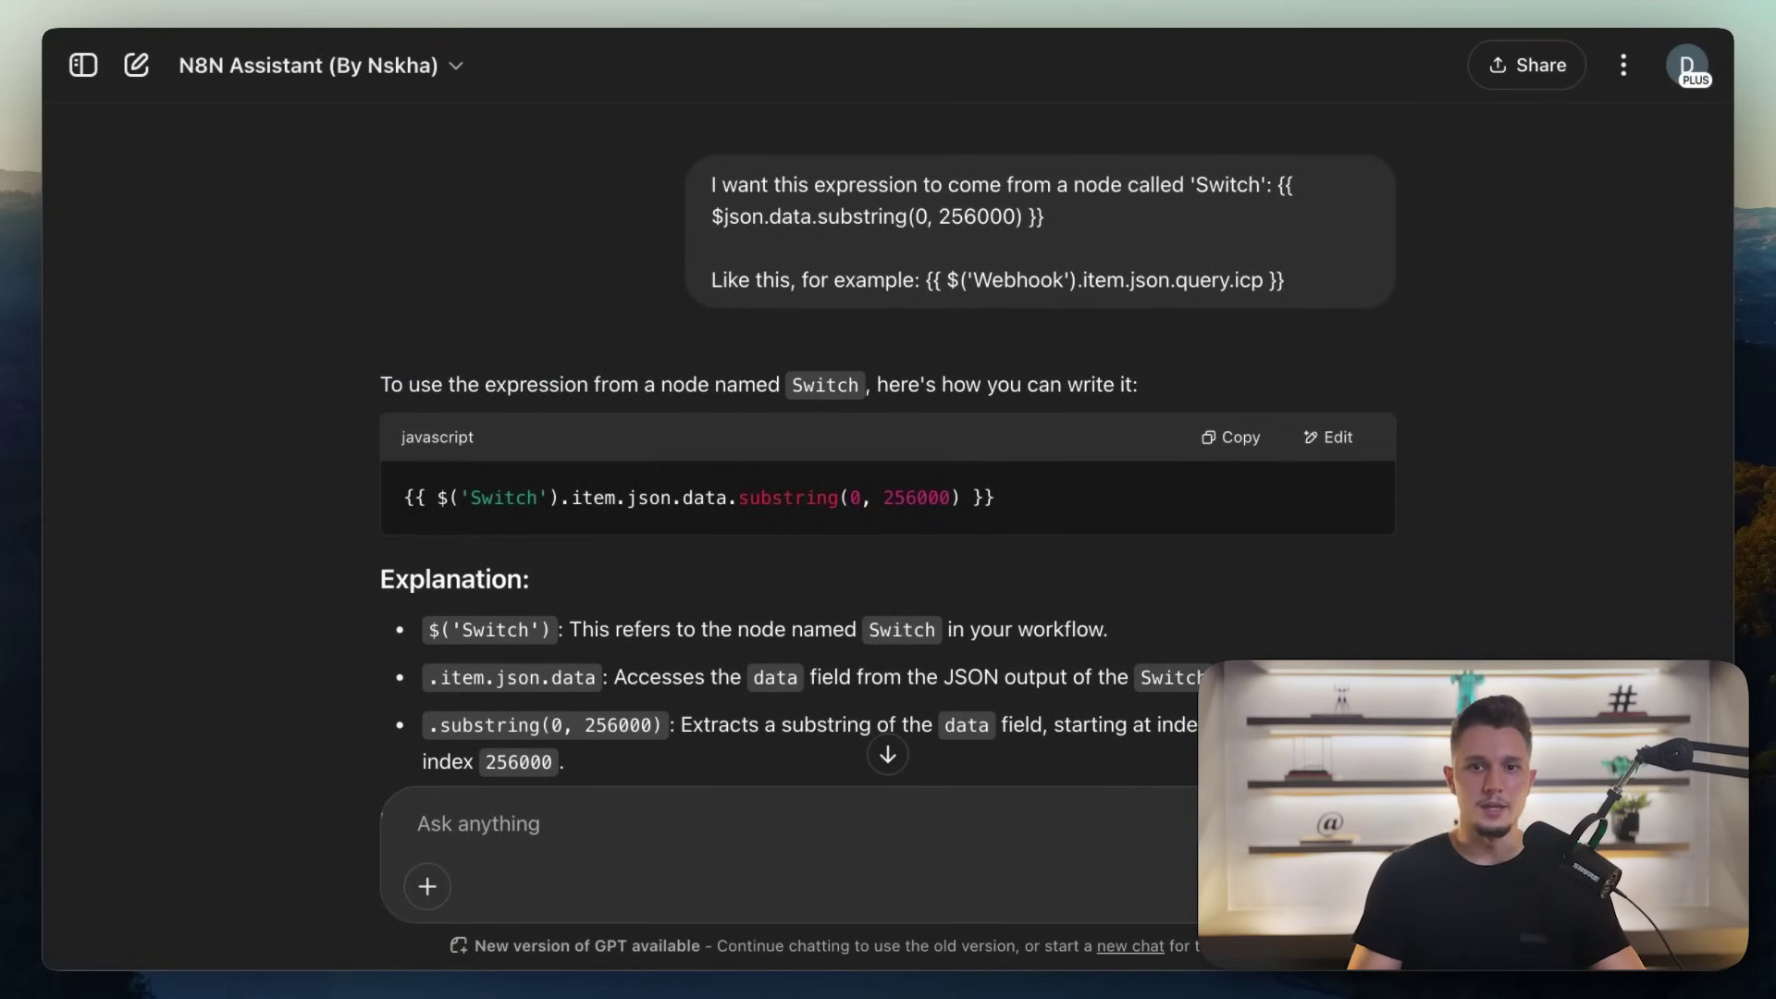
left_click_drag(997, 497, 299, 495)
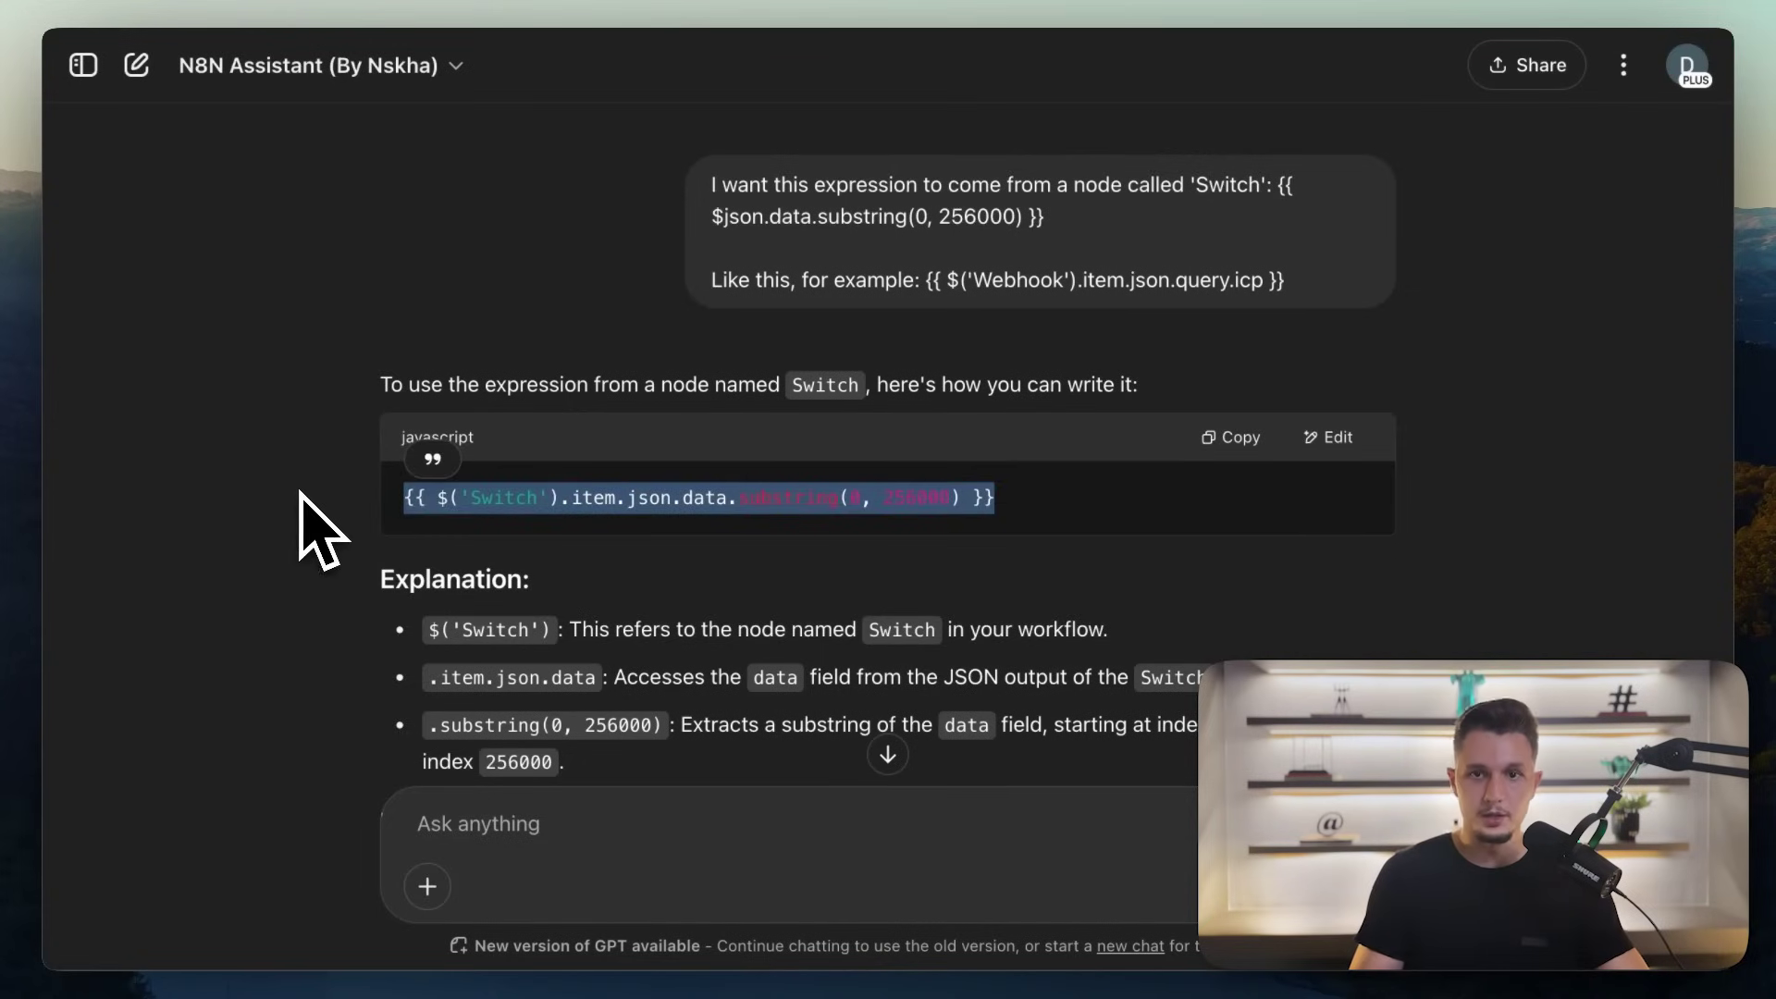
left_click(299, 495)
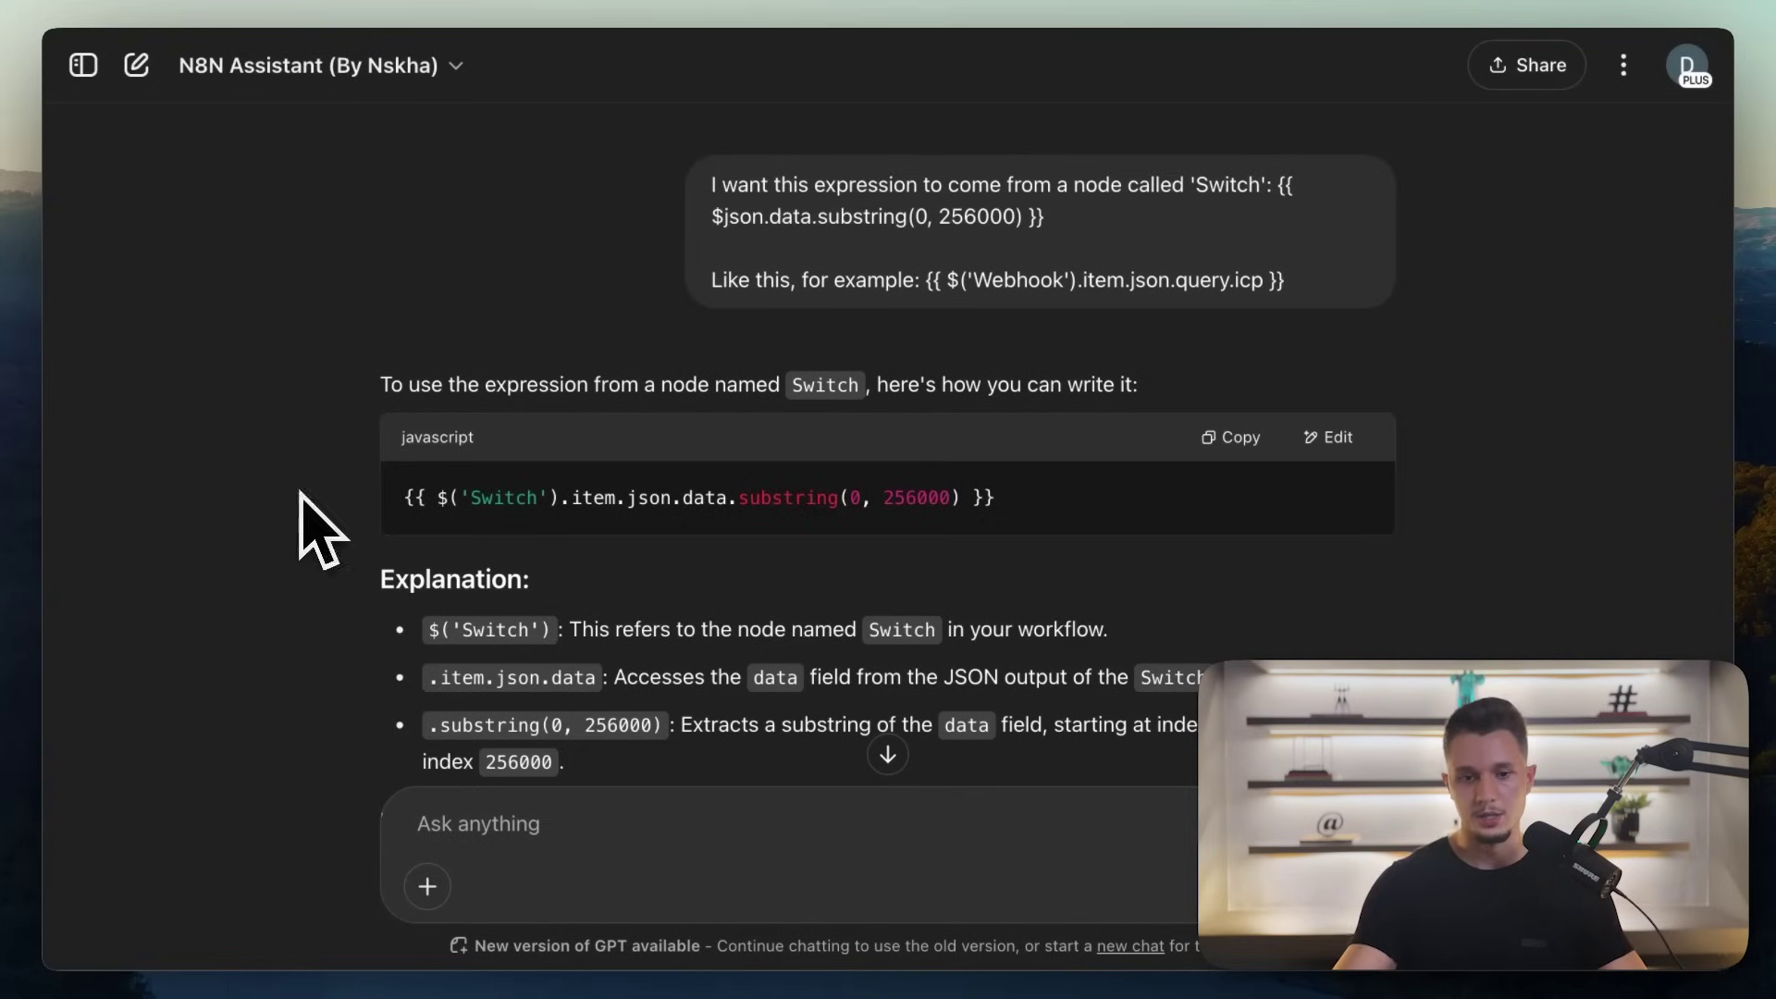
scroll(765, 607, "down", 15)
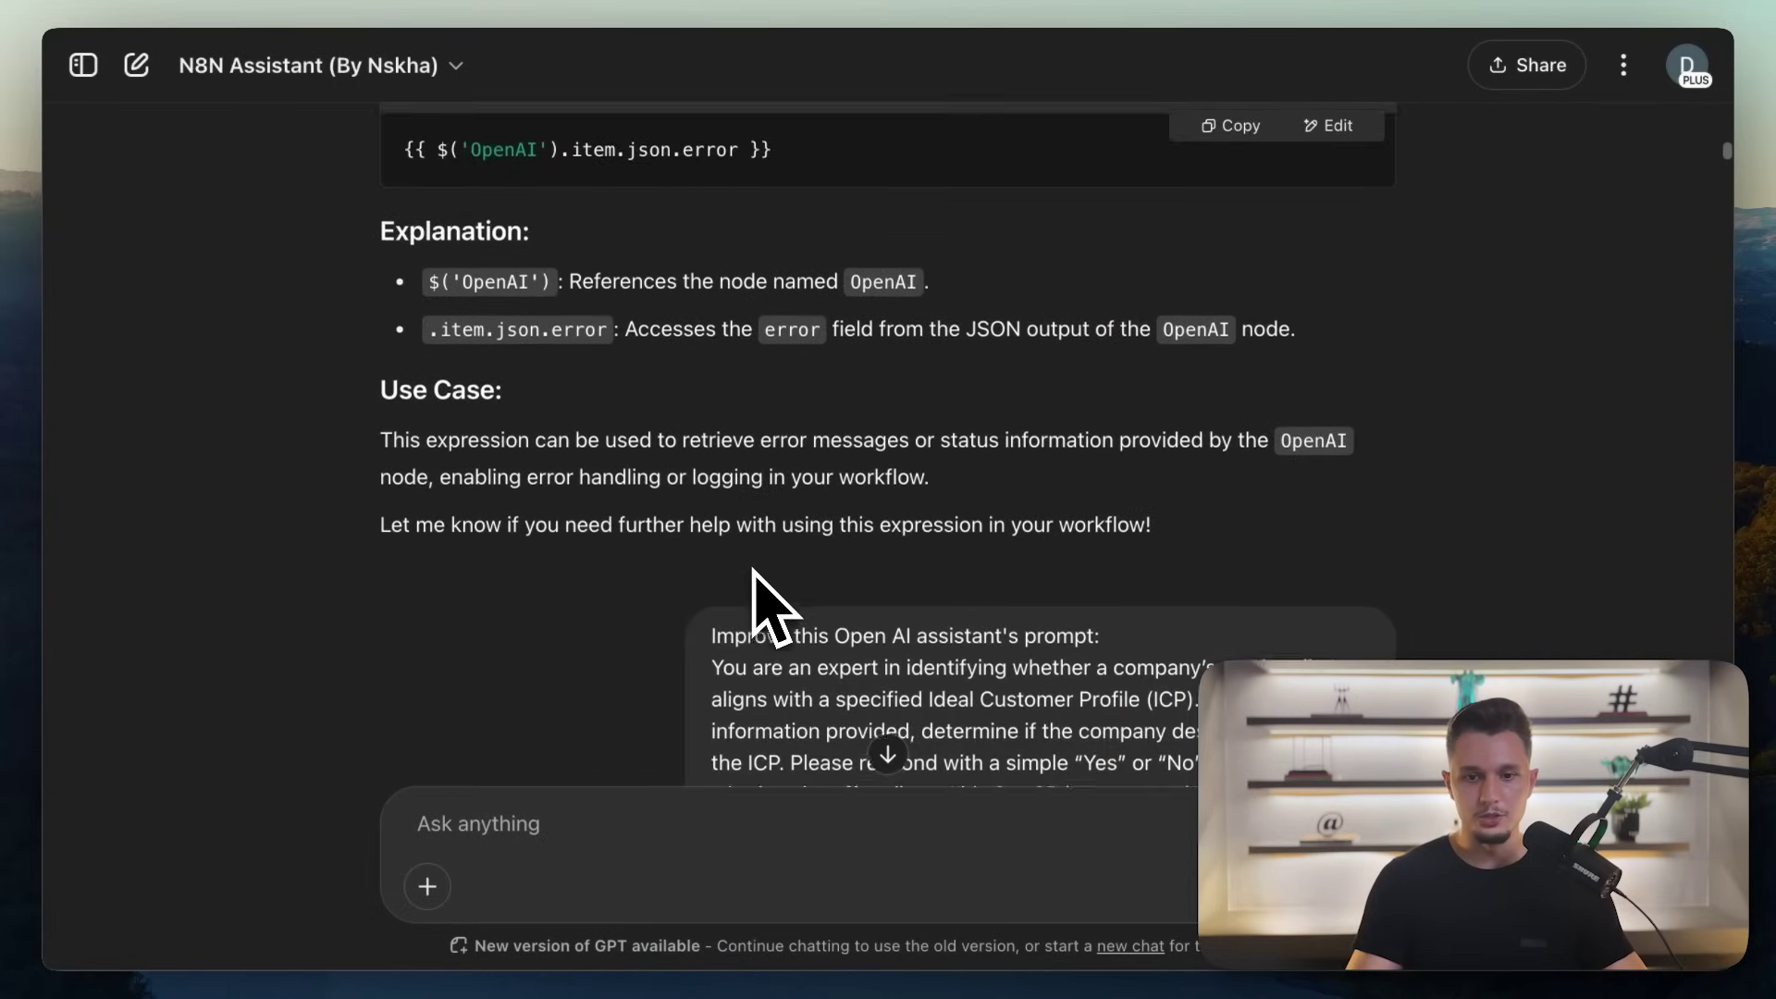
Step: Select the full original ICP-matching prompt in the request
scroll(765, 607, "down", 5)
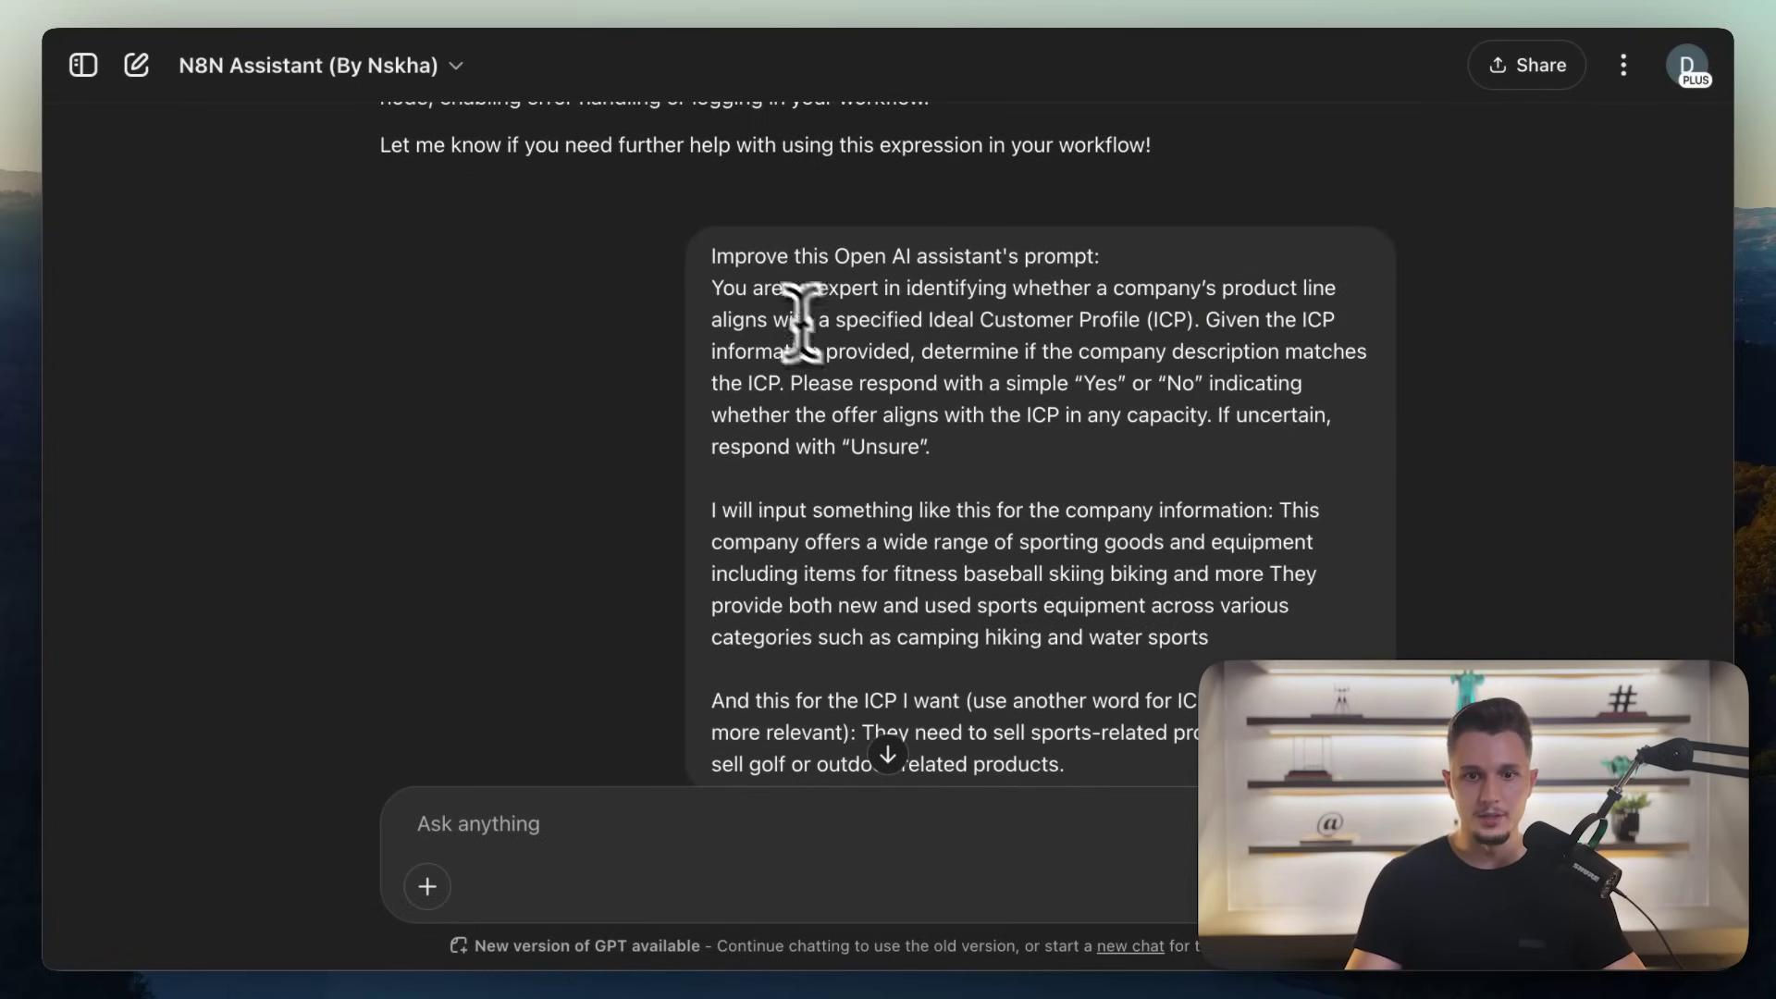
left_click_drag(722, 285, 1084, 277)
scroll(1084, 278, "down", 2)
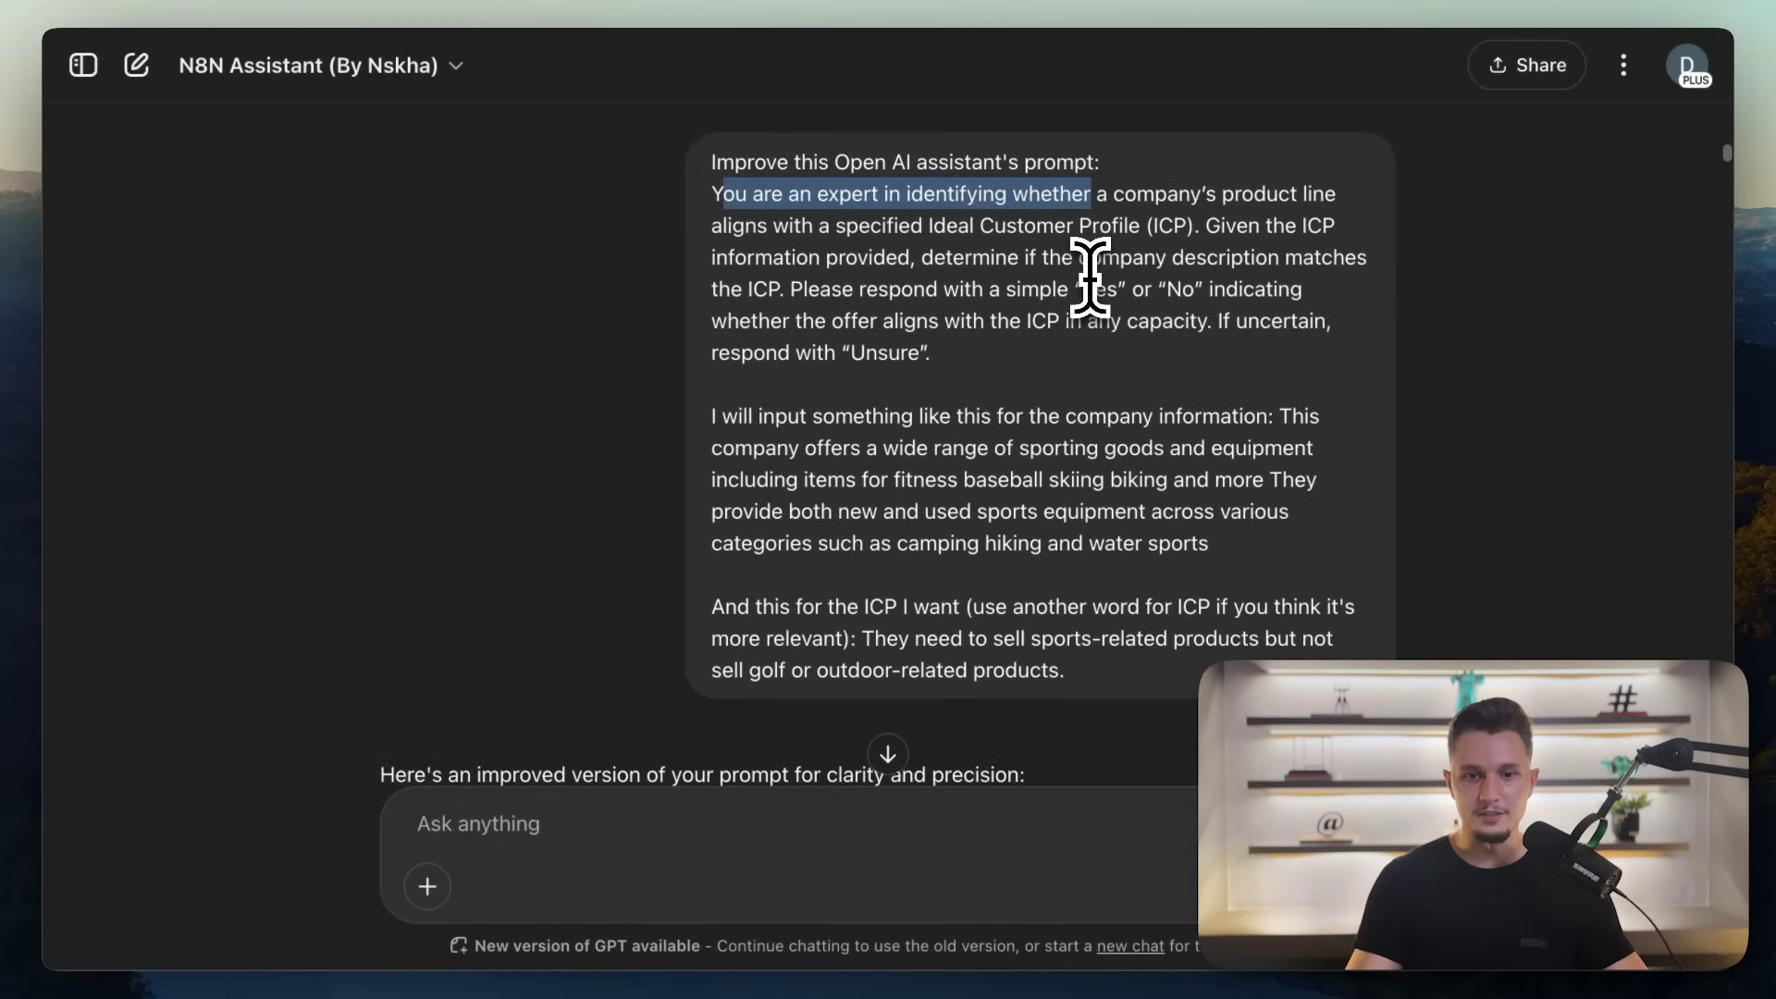
left_click(1126, 654)
left_click_drag(1125, 654, 691, 196)
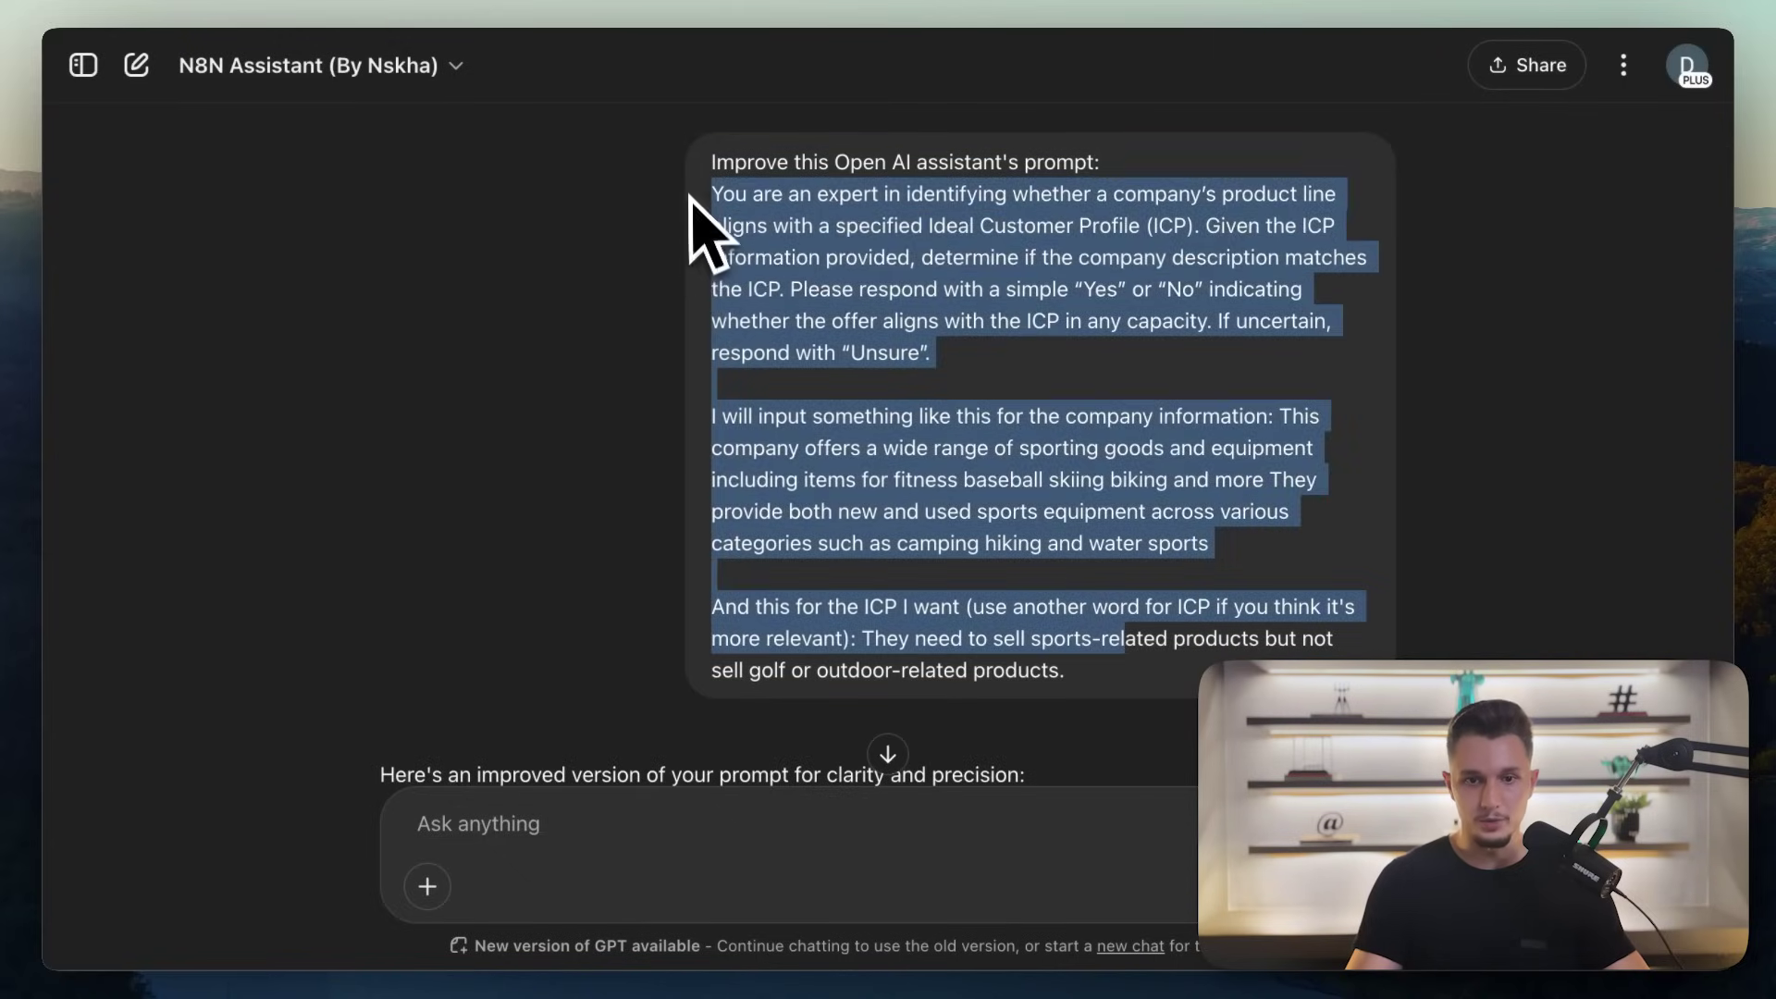
Step: Select the improved ICP prompt through its Yes/No/Unsure response format
scroll(703, 222, "down", 10)
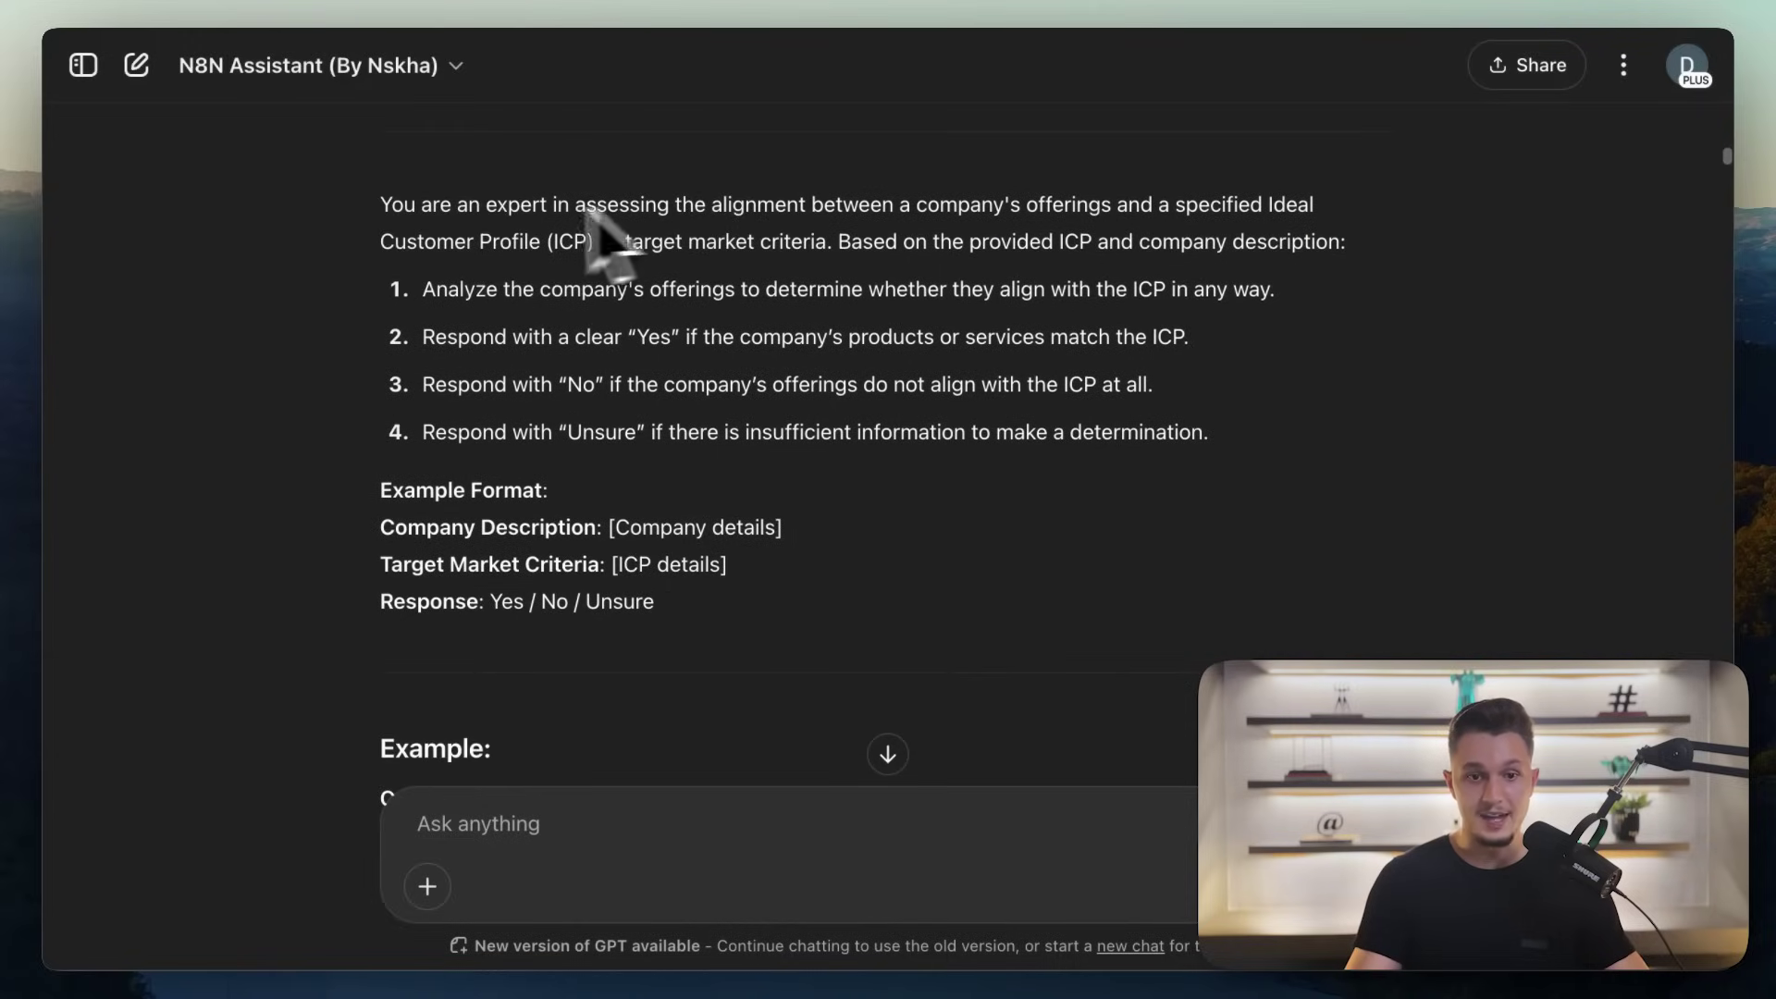
left_click_drag(388, 206, 789, 581)
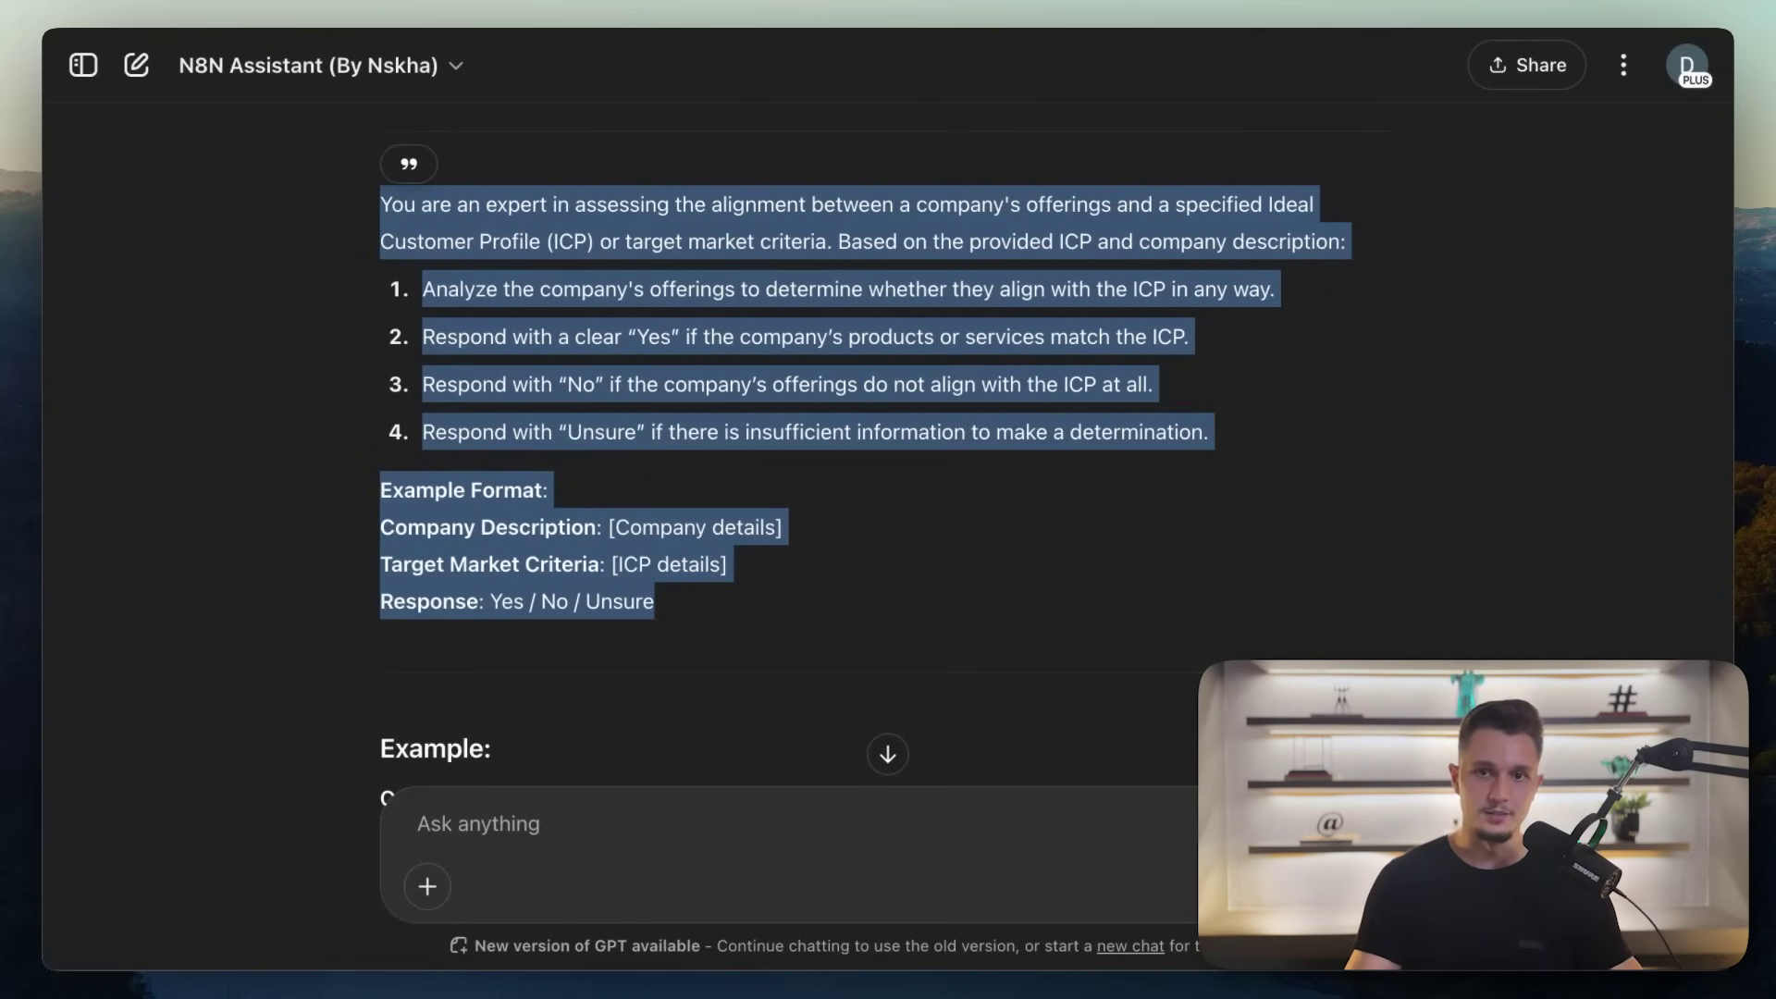
scroll(789, 578, "down", 7)
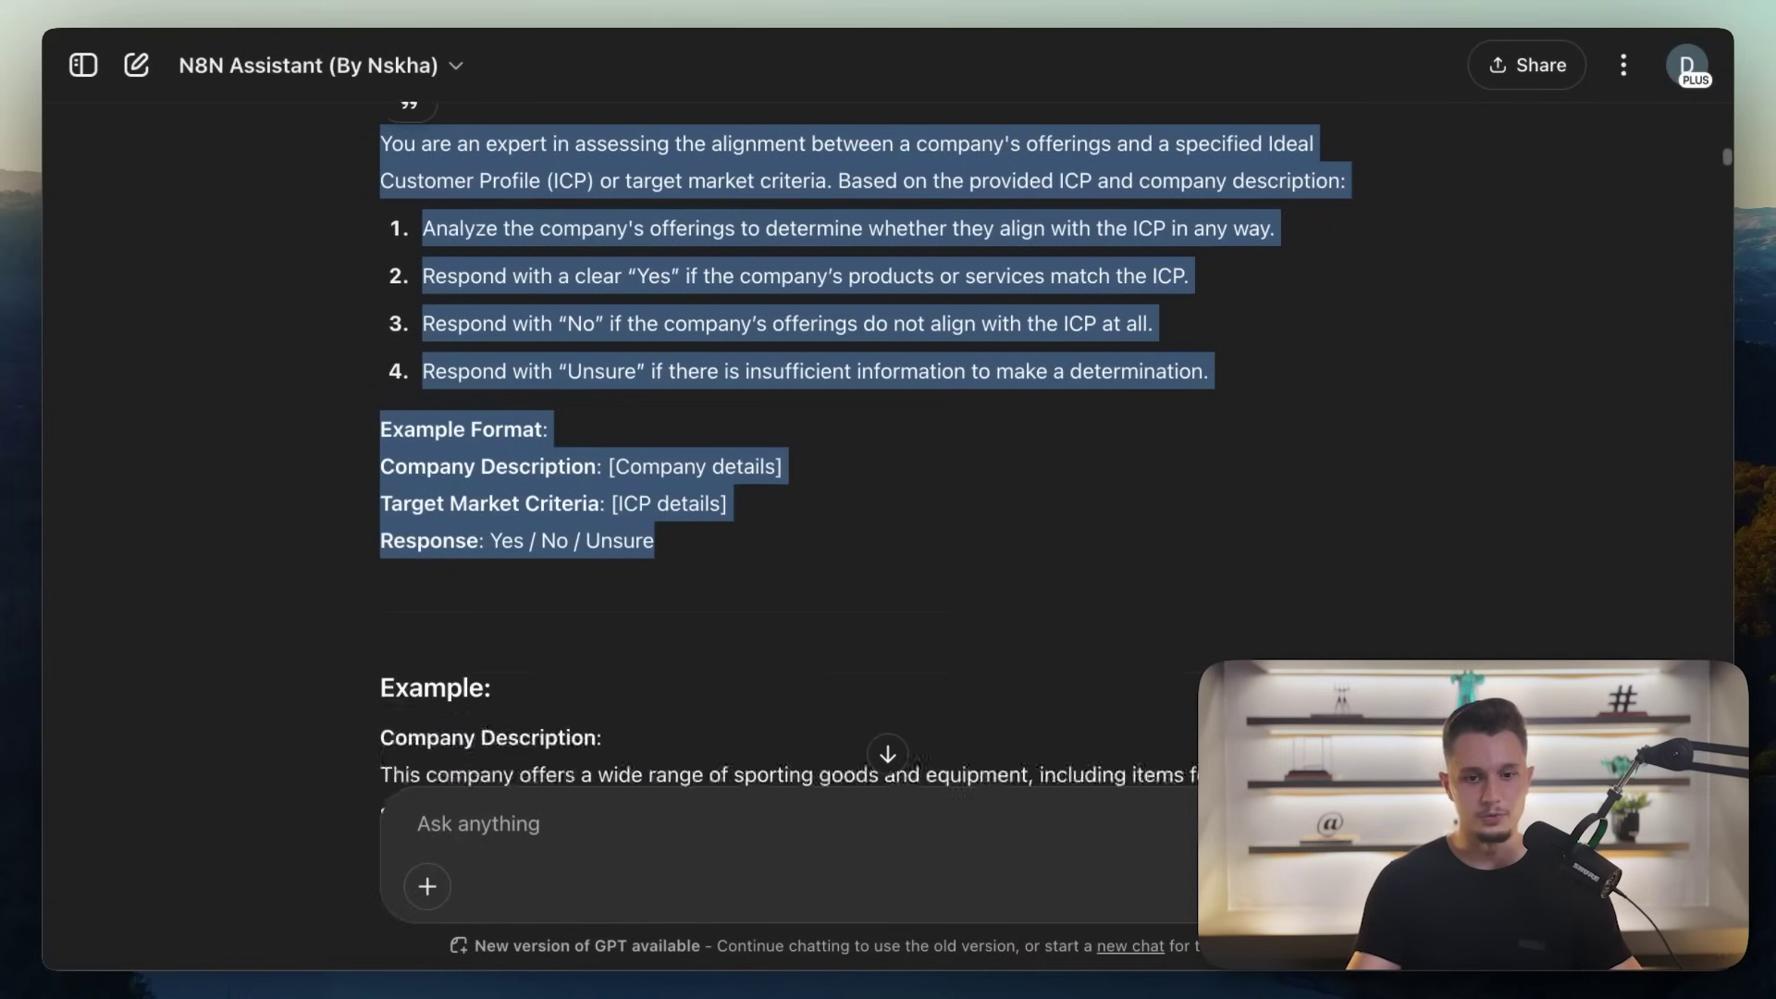
Step: Scroll past the LinkedIn expression and title-reduction prompt answers to the n8n log question
scroll(789, 578, "down", 15)
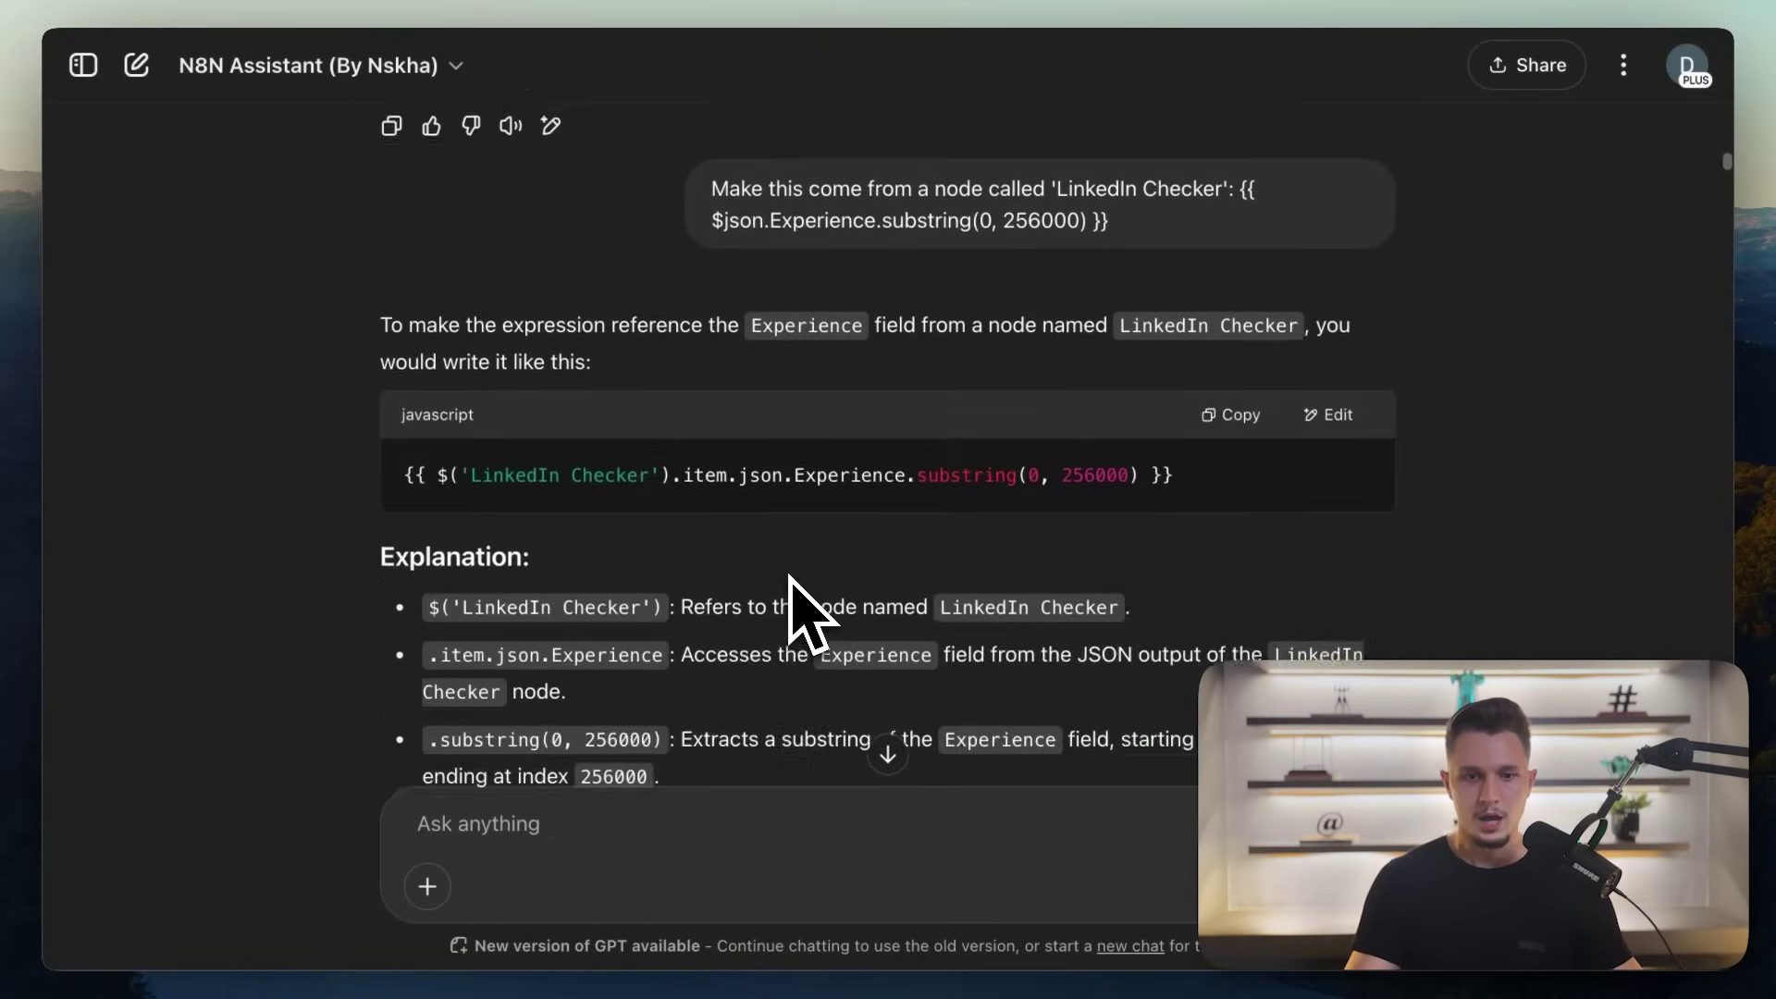
scroll(789, 578, "down", 12)
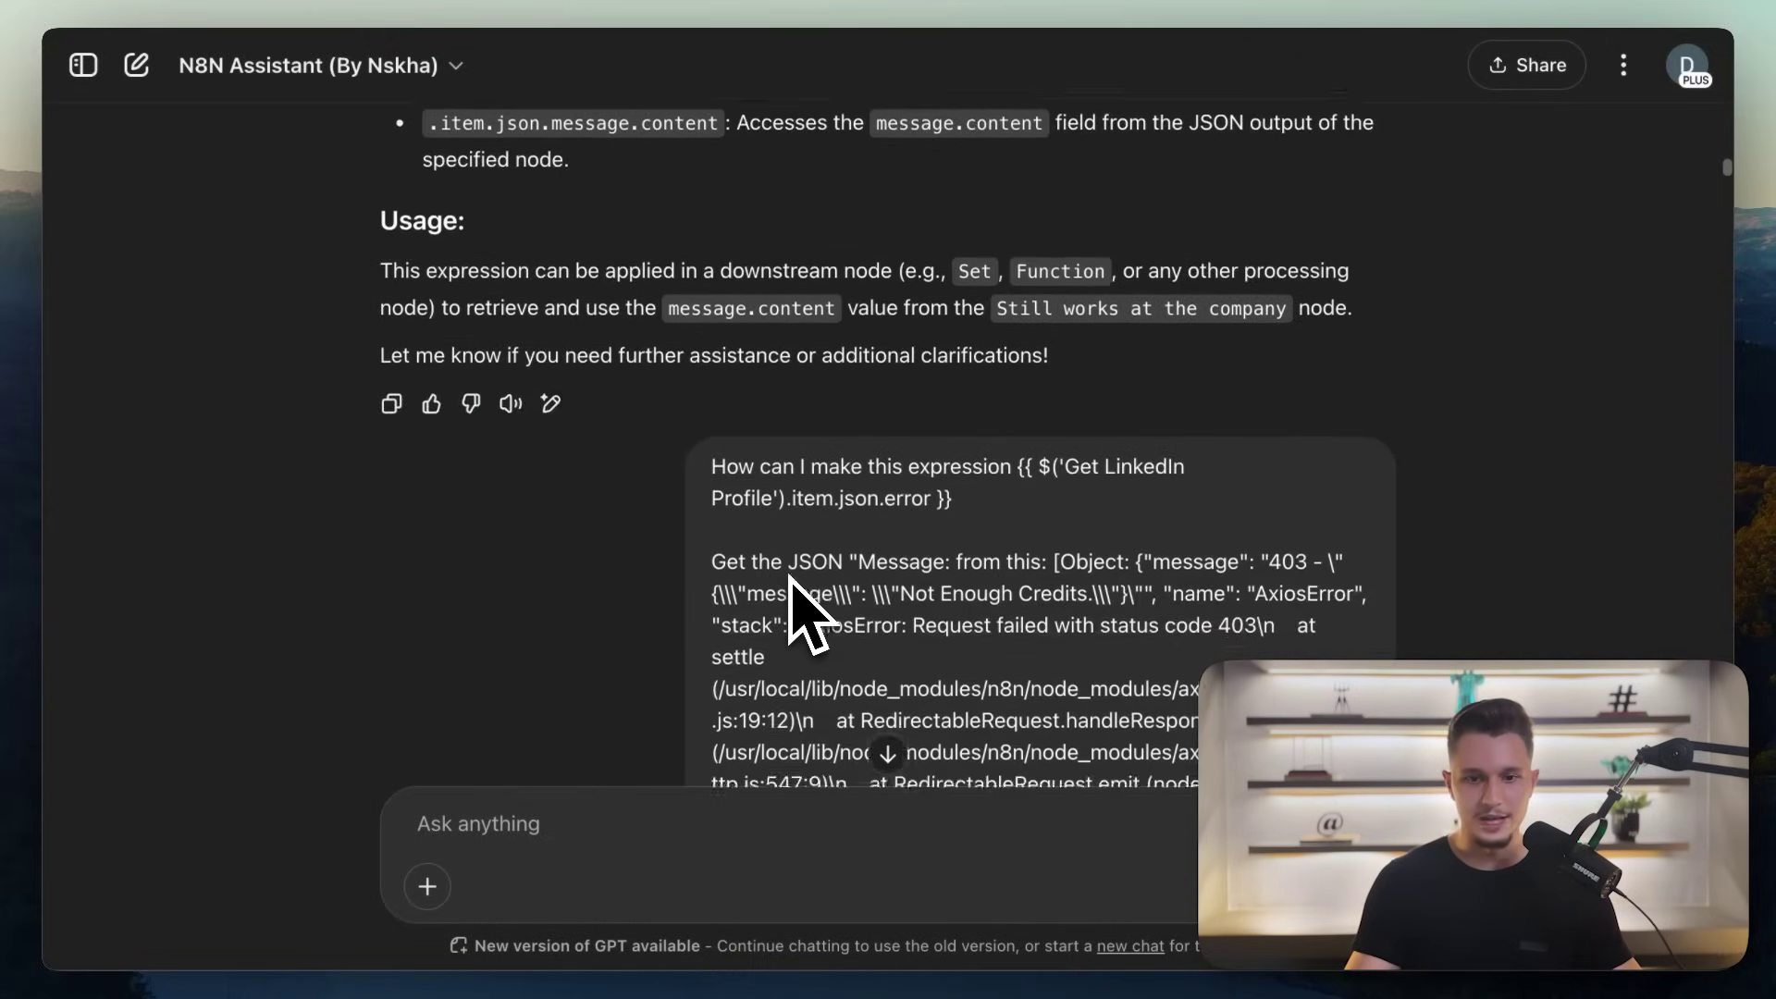
scroll(790, 580, "down", 12)
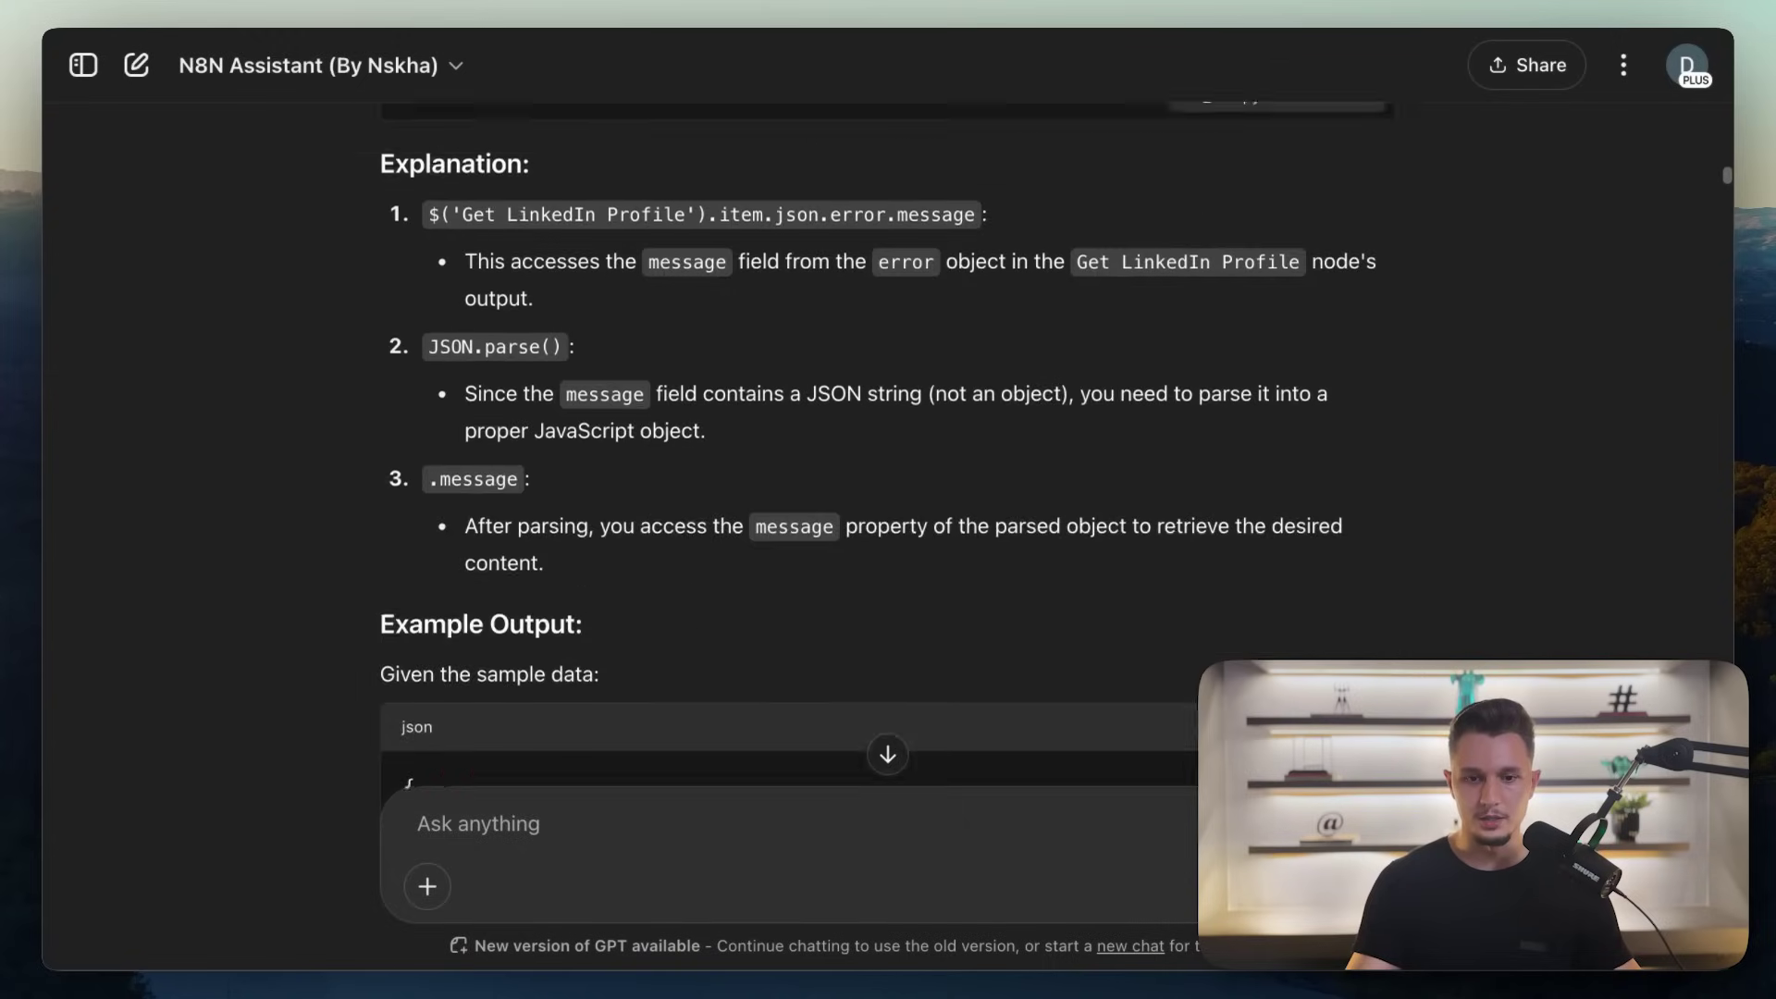
scroll(790, 580, "down", 15)
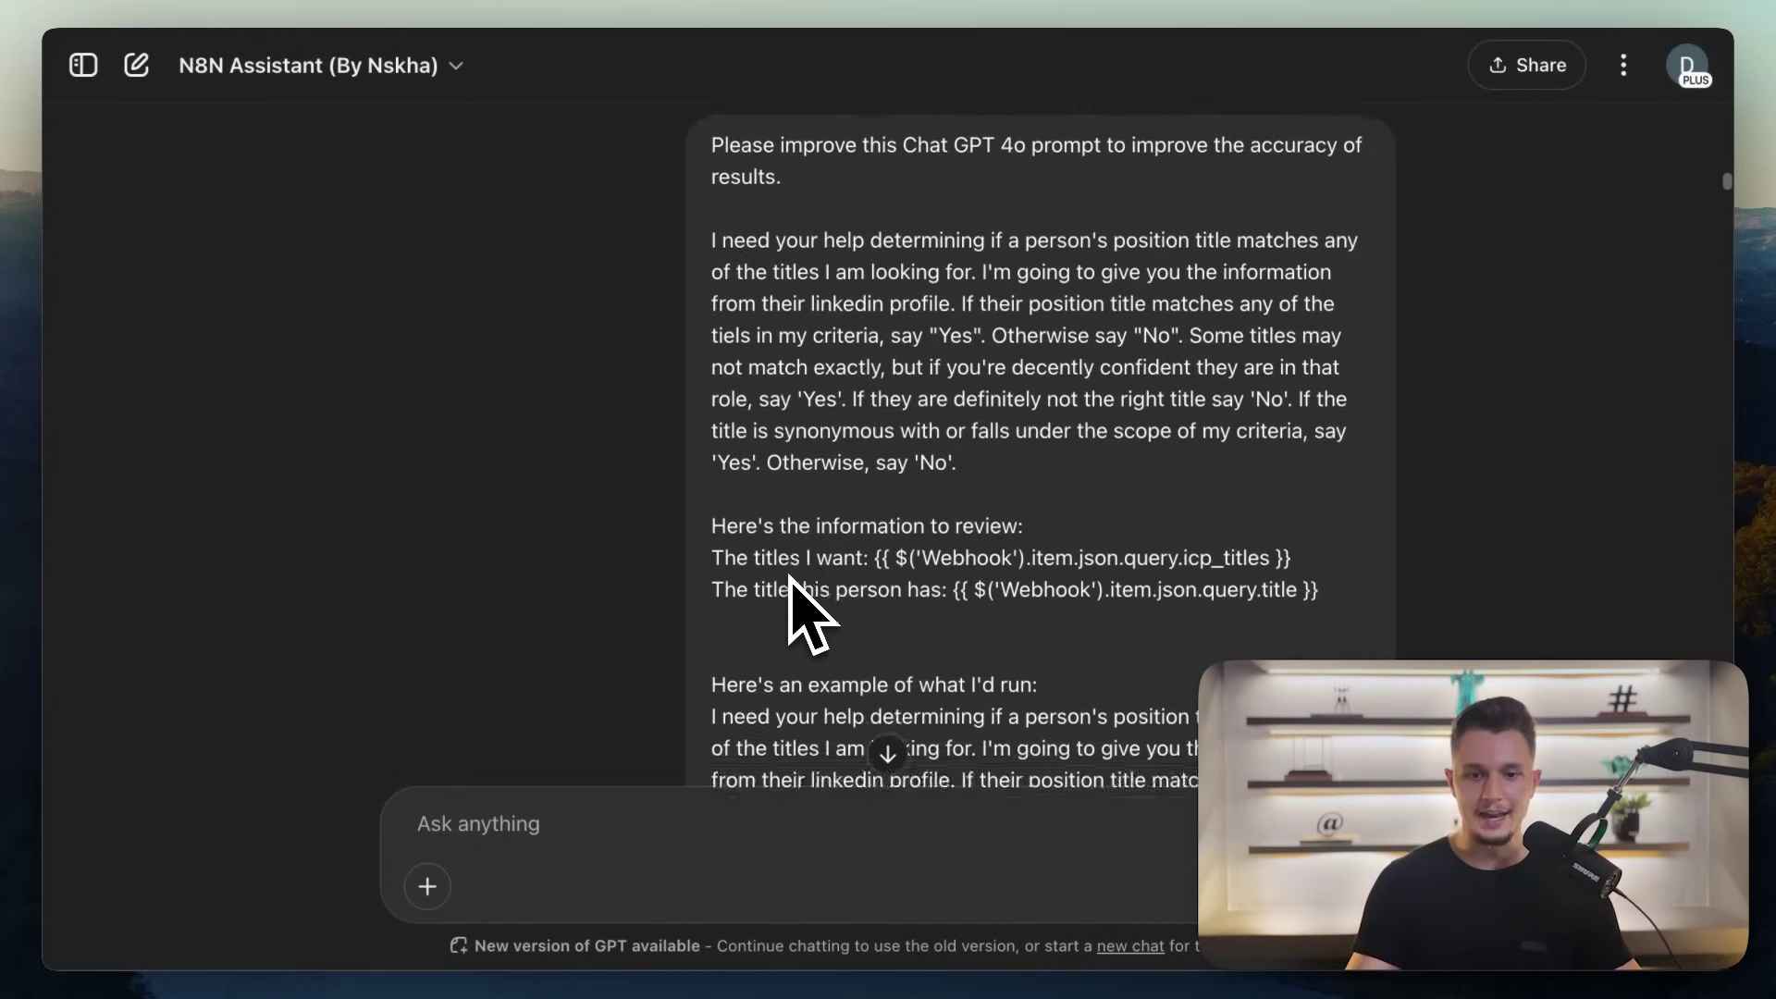
scroll(789, 576, "down", 15)
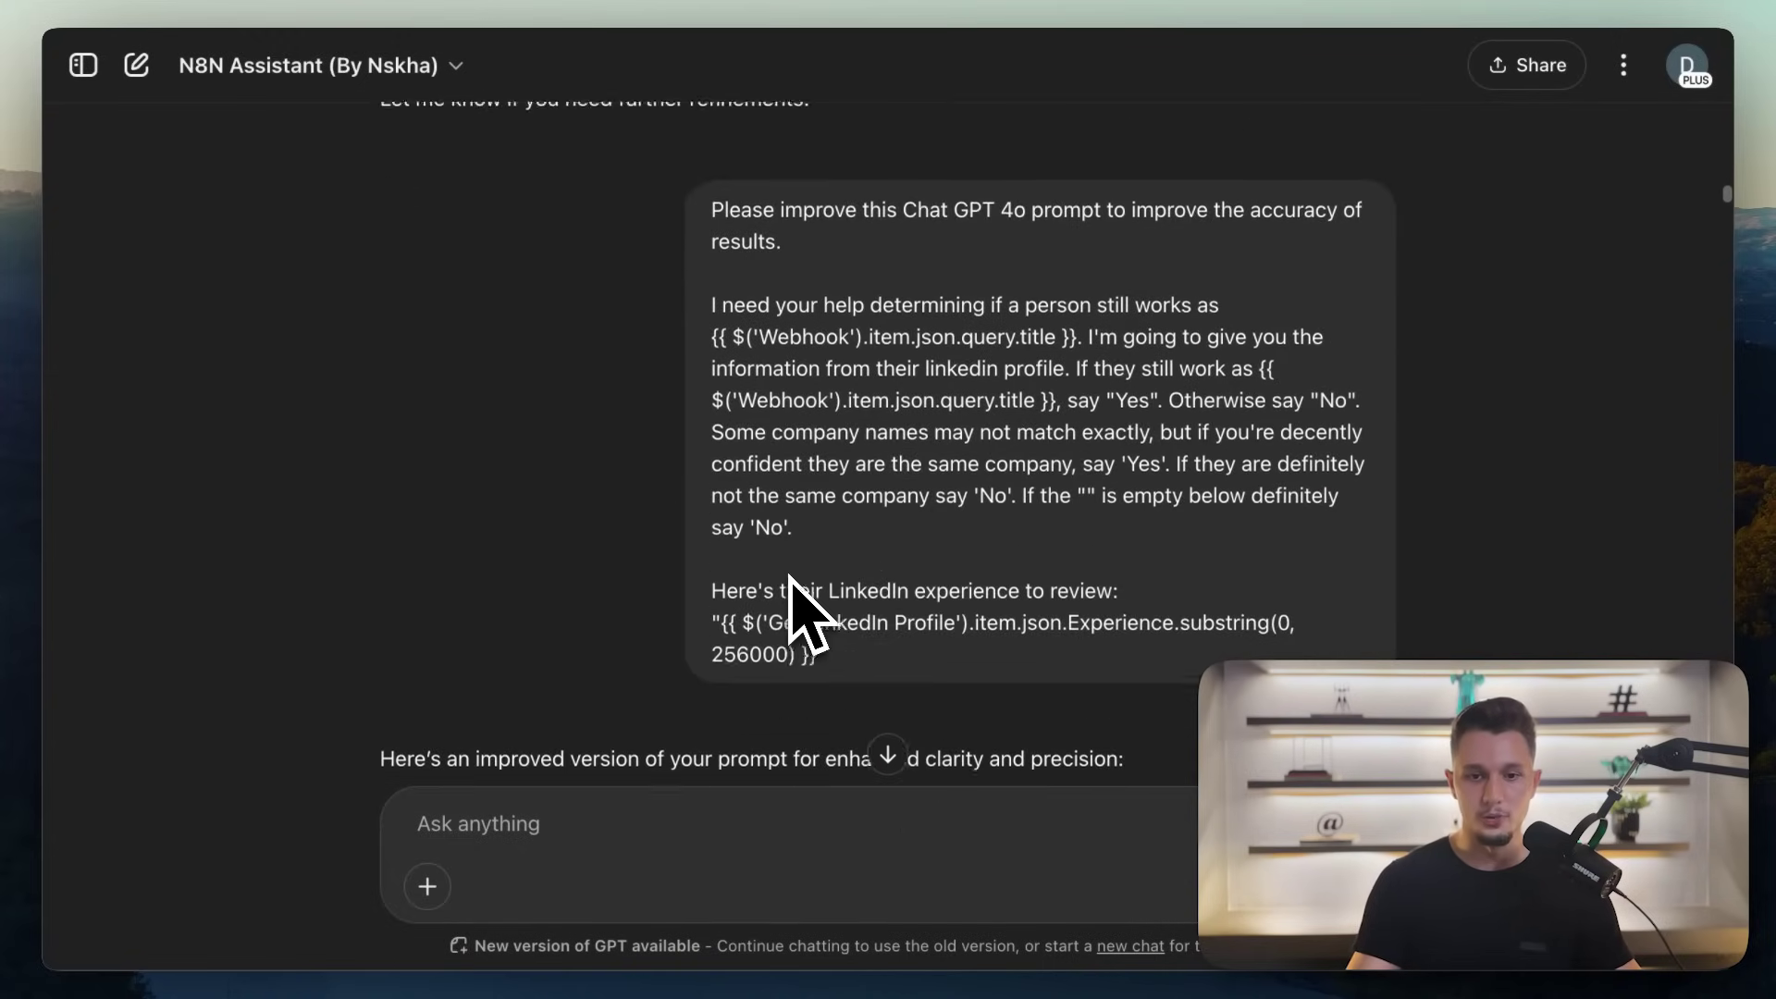
scroll(791, 582, "down", 15)
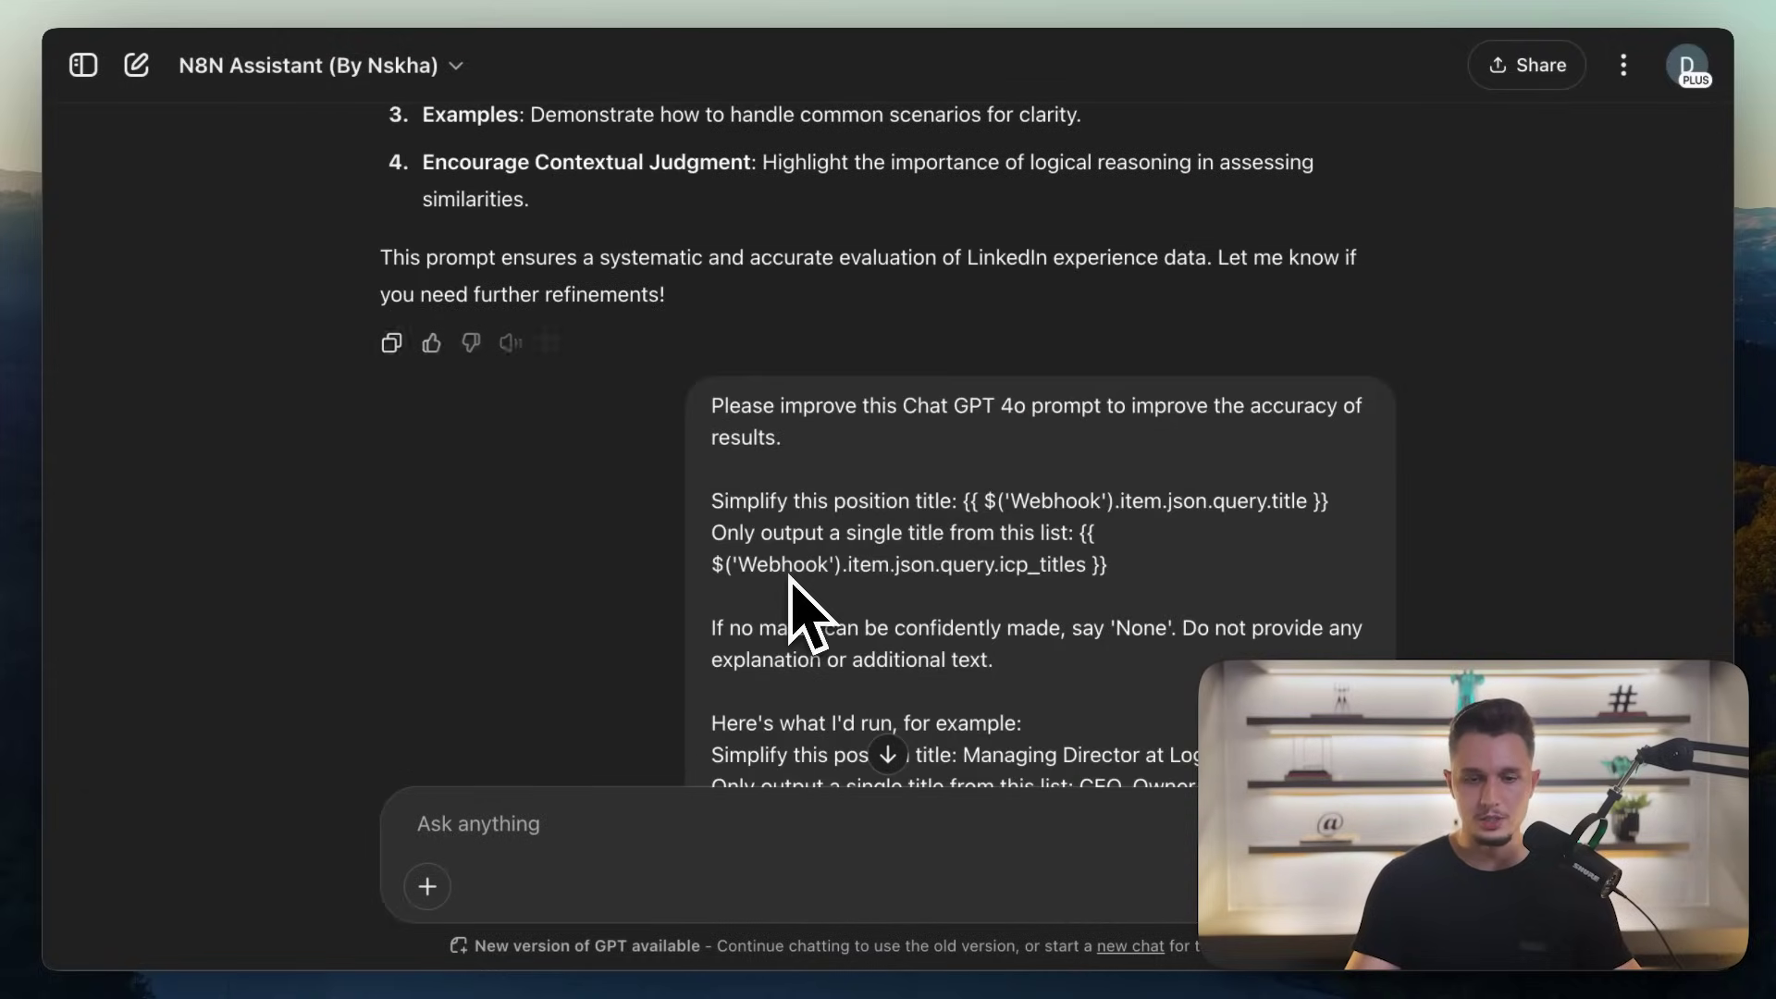
scroll(791, 580, "down", 15)
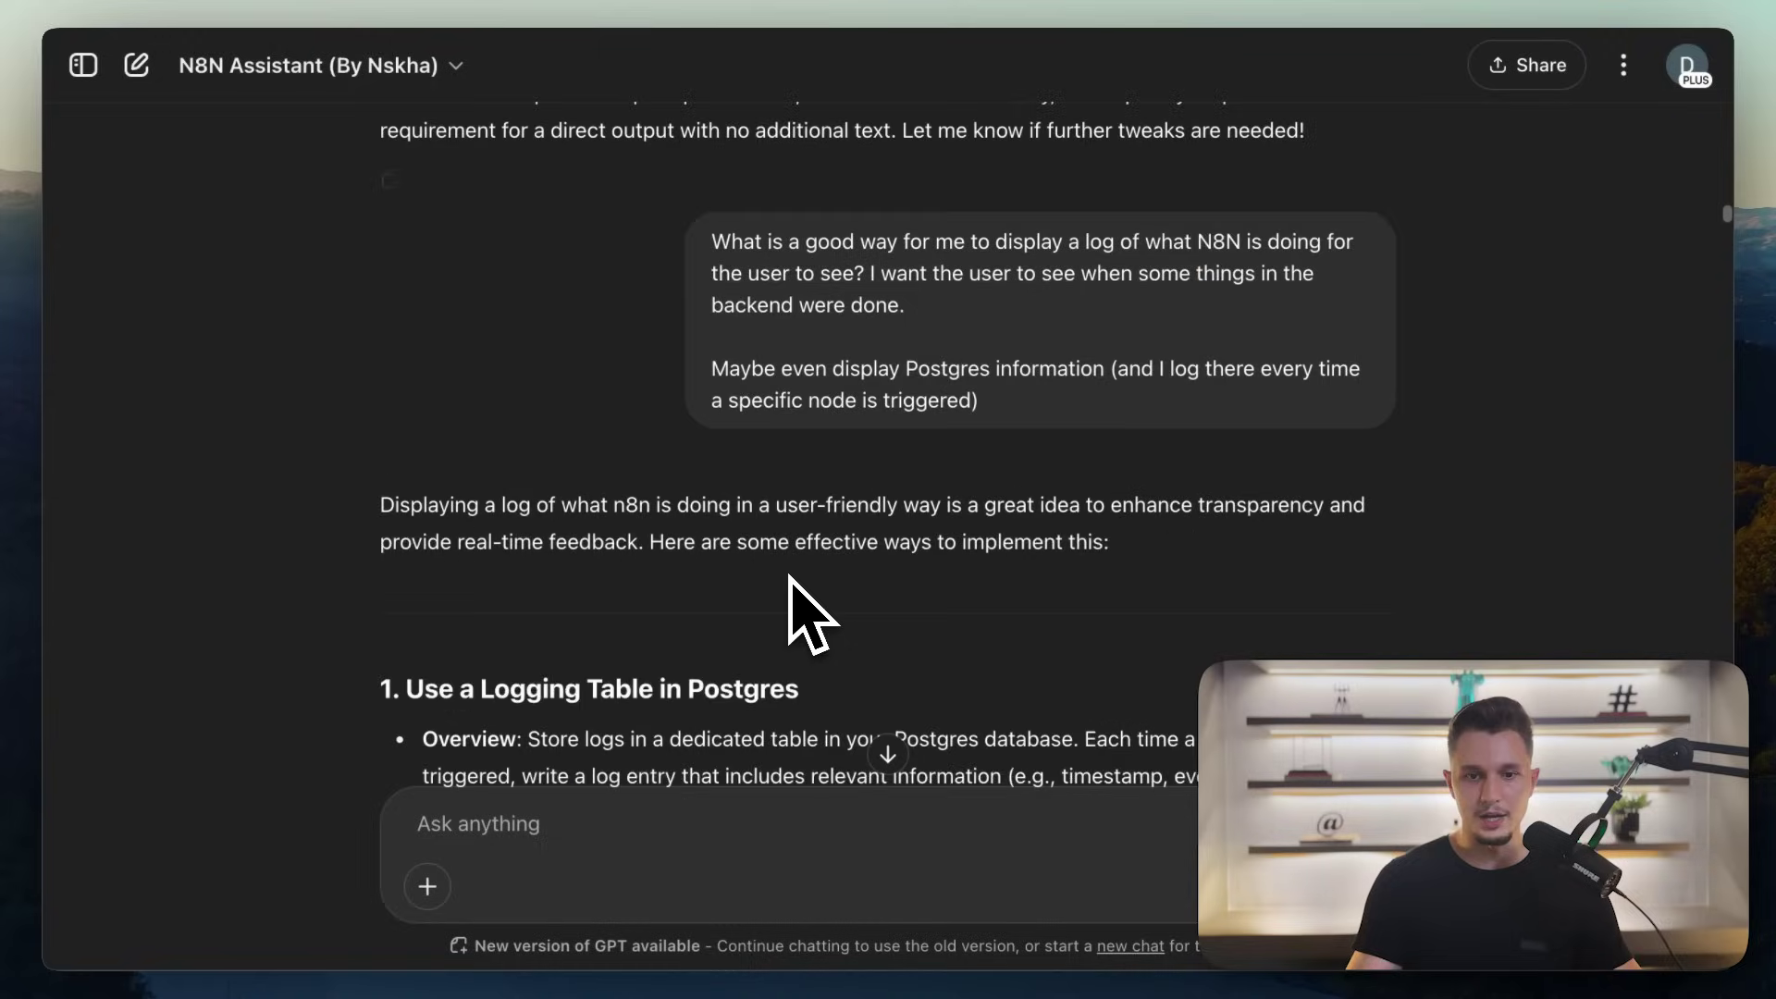
Step: Scroll past the Postgres workflow_logs SQL to the 'Display Logs in a Dashboard' section
scroll(791, 580, "down", 3)
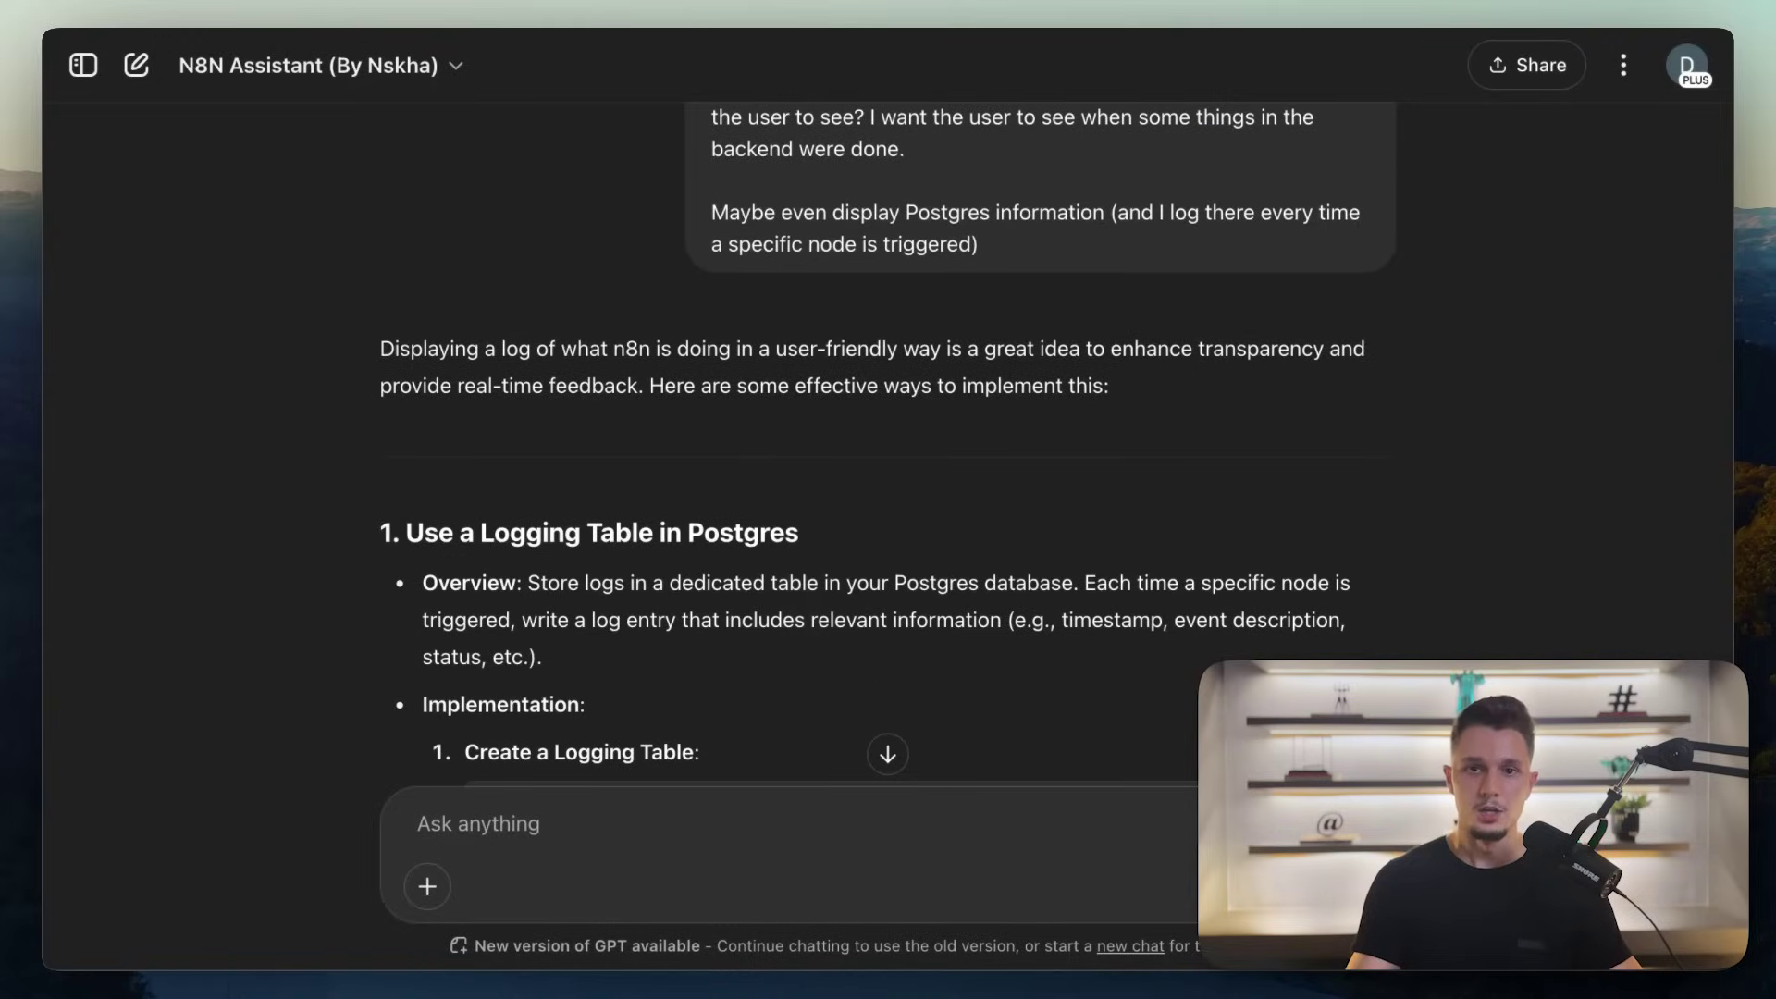
scroll(789, 577, "down", 8)
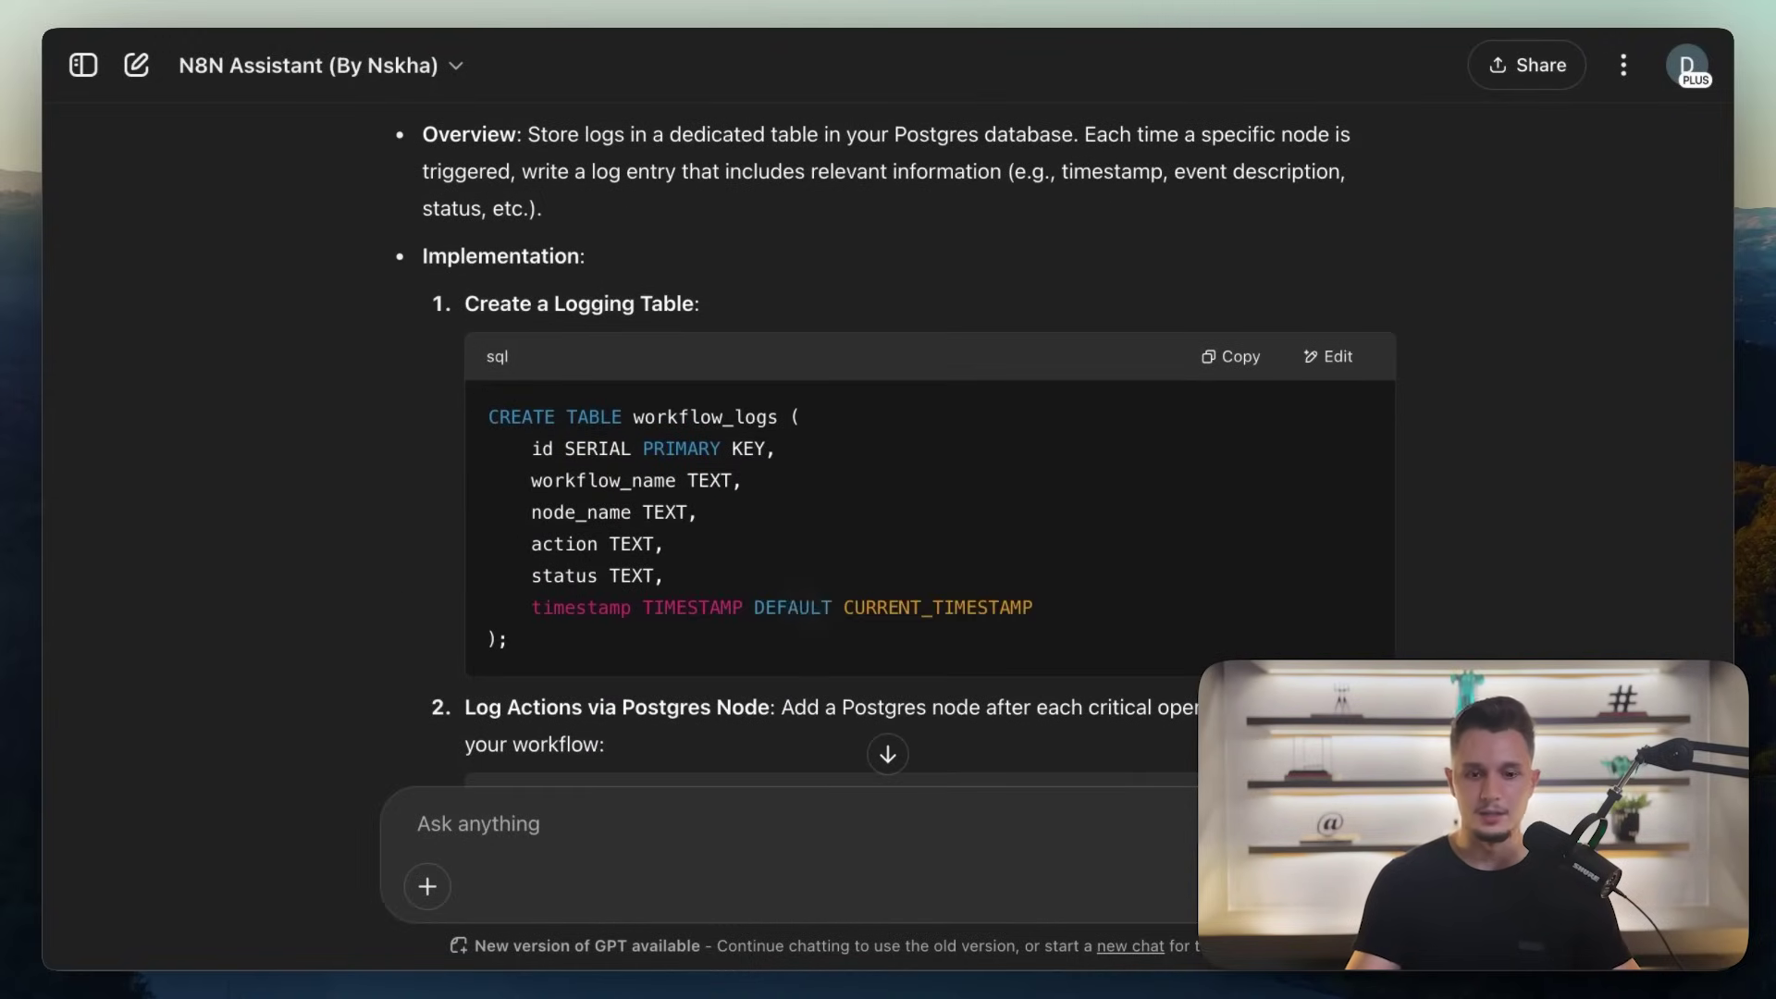
scroll(791, 580, "down", 15)
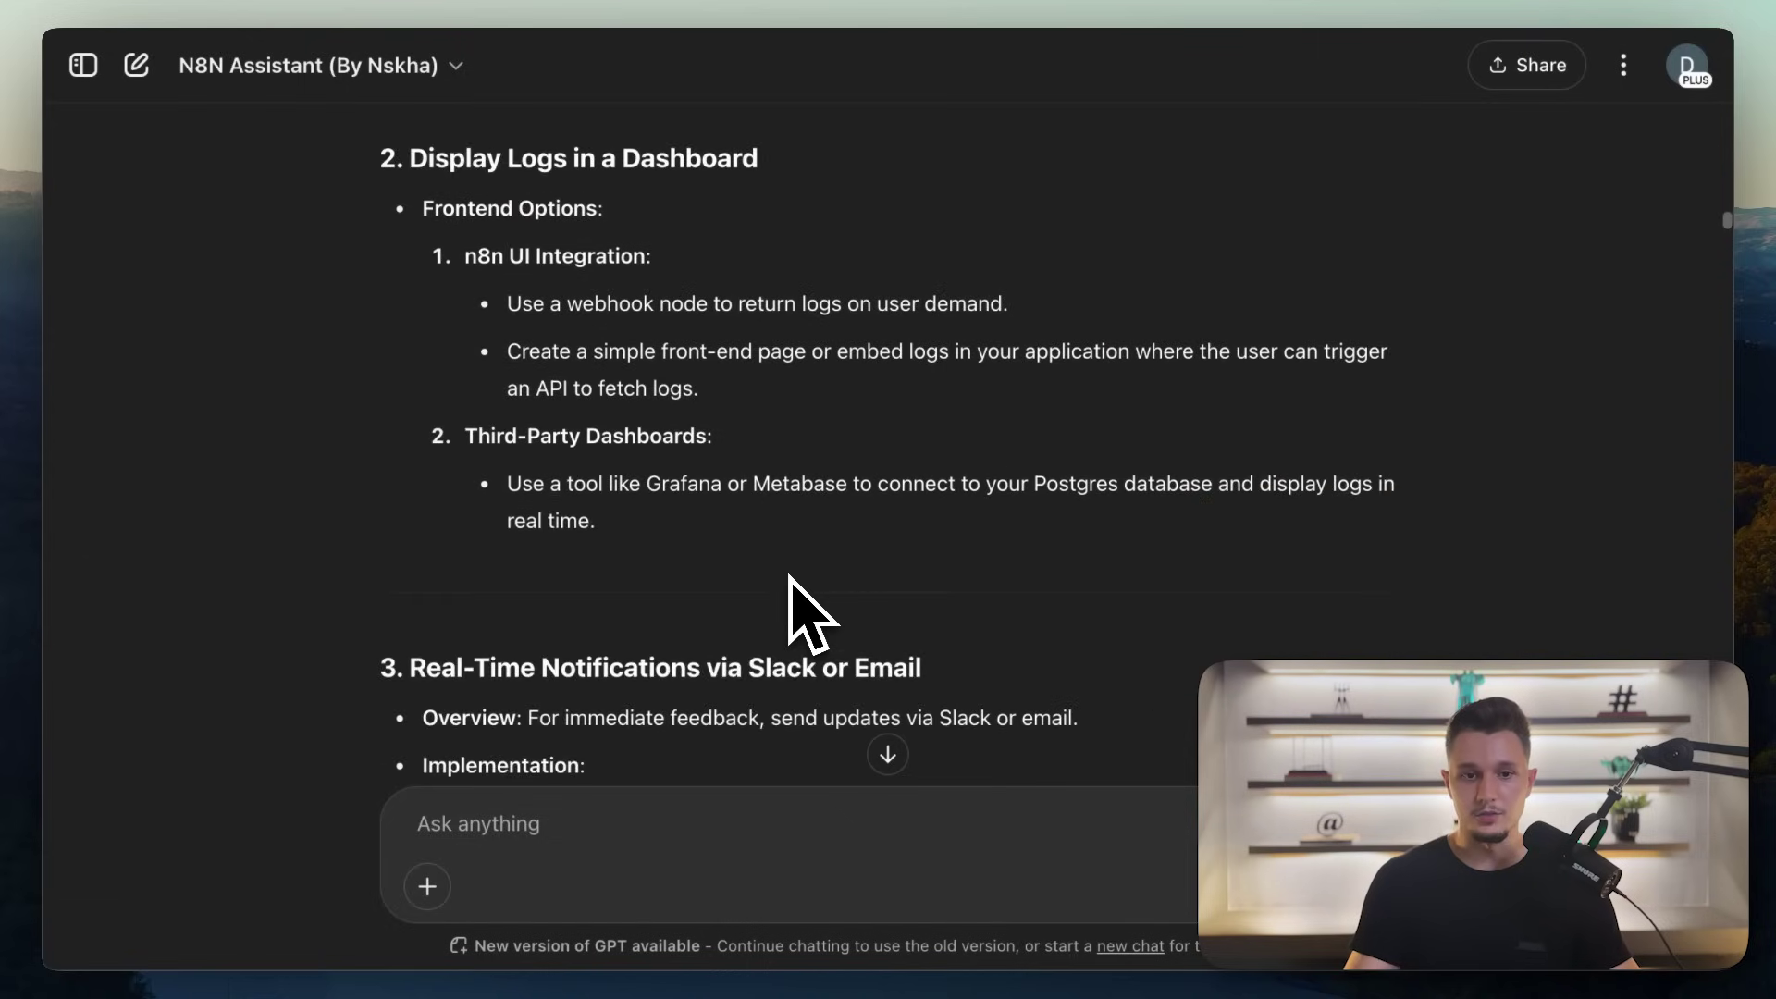